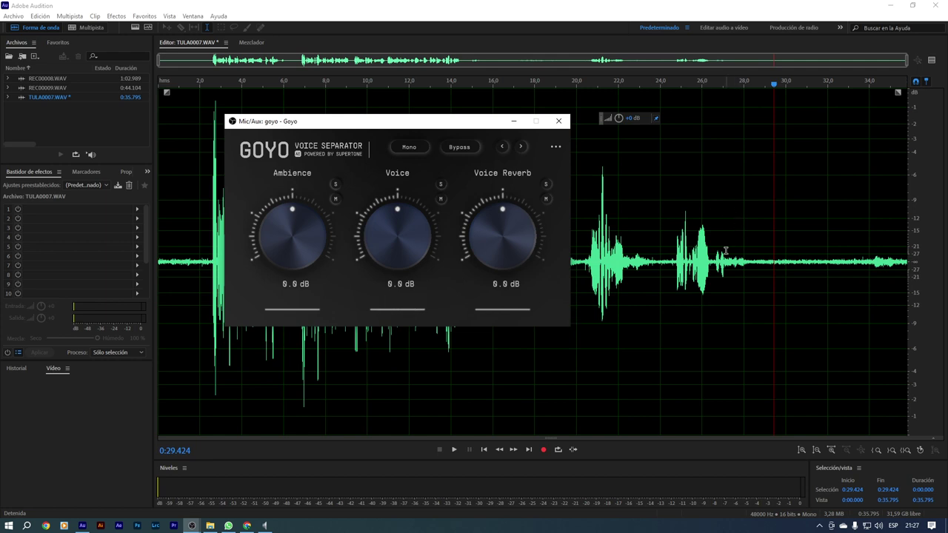
# Step: Lower the Ambience level in the Mic/Aux Goyo window to -inf dB and bring it back up to about 0.3 dB
pyautogui.moveTo(394, 121); pyautogui.dragTo(481, 339)
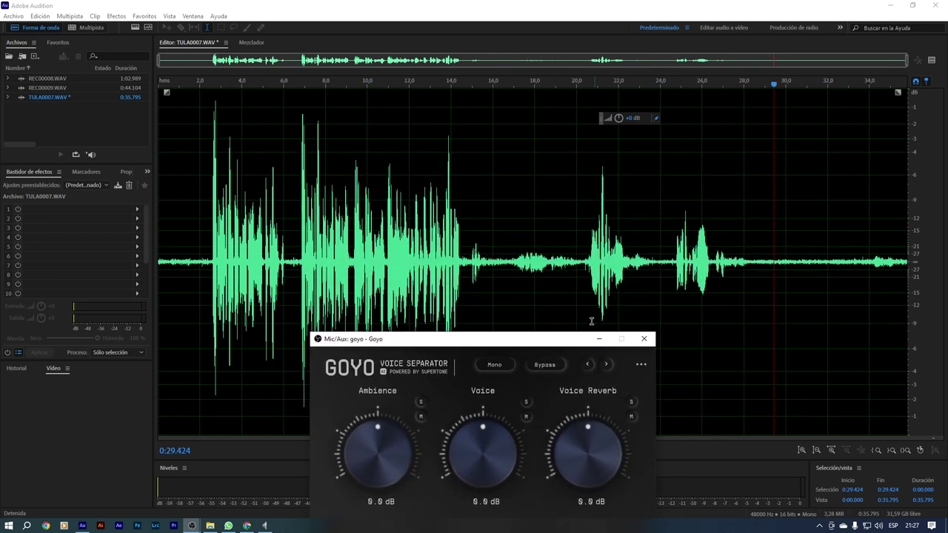
pyautogui.moveTo(507, 341); pyautogui.dragTo(579, 156)
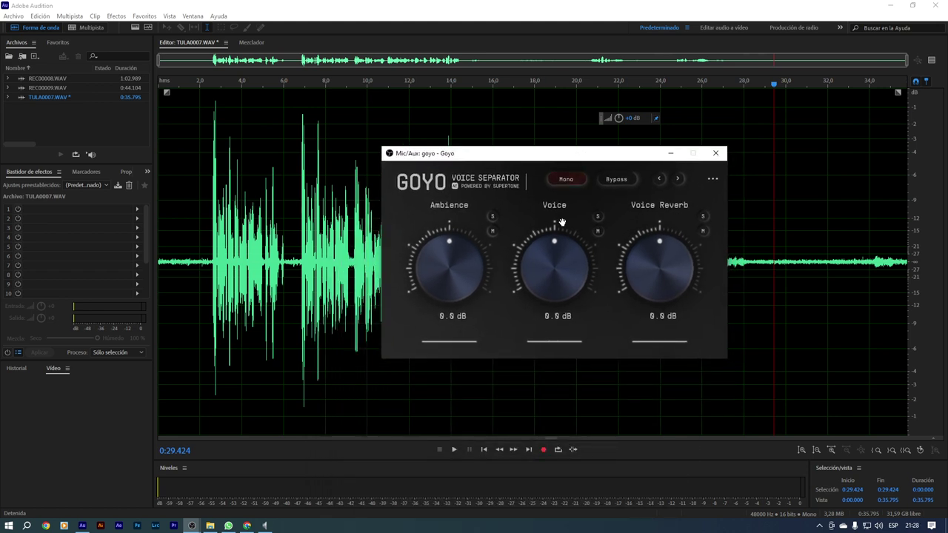
pyautogui.moveTo(449, 243); pyautogui.dragTo(418, 356)
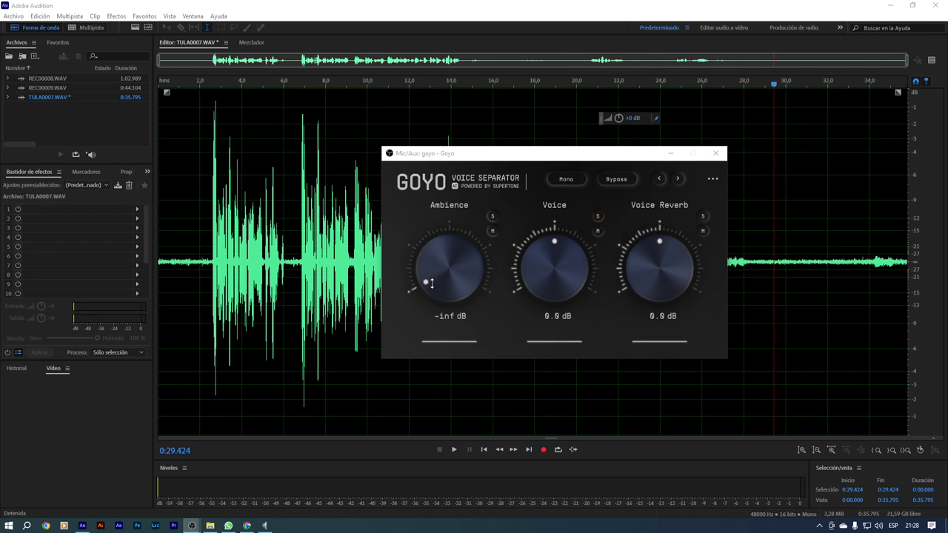
pyautogui.moveTo(431, 283); pyautogui.dragTo(434, 249)
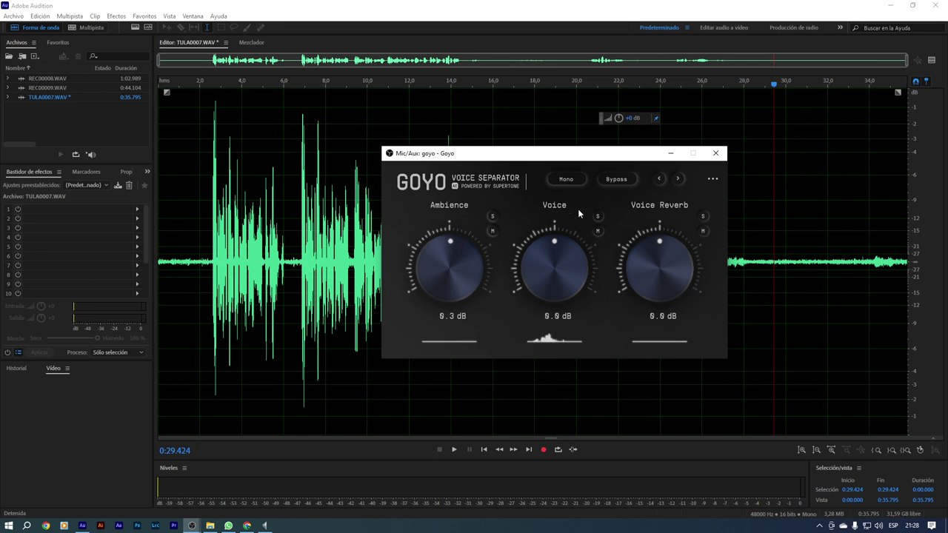
pyautogui.moveTo(600, 158); pyautogui.dragTo(531, 168)
# Step: Toggle the Mic/Aux Goyo filter between Mono and Stereo, and switch Bypass on and off
pyautogui.click(502, 191)
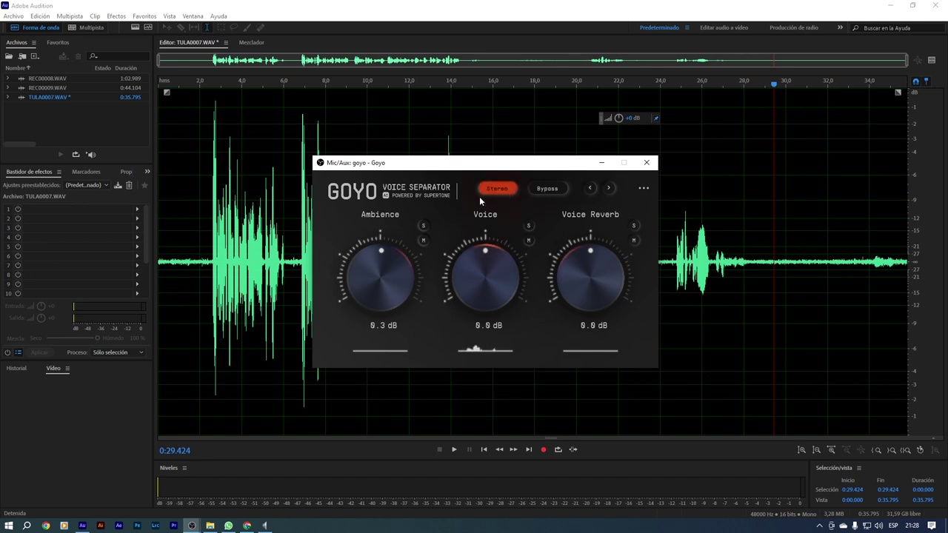
pyautogui.click(502, 192)
pyautogui.click(502, 192)
pyautogui.click(549, 189)
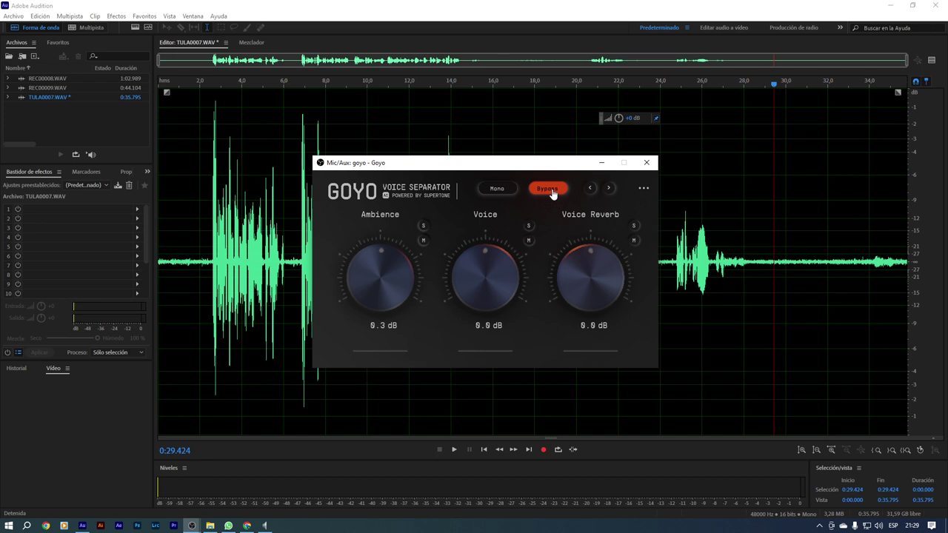
pyautogui.click(551, 191)
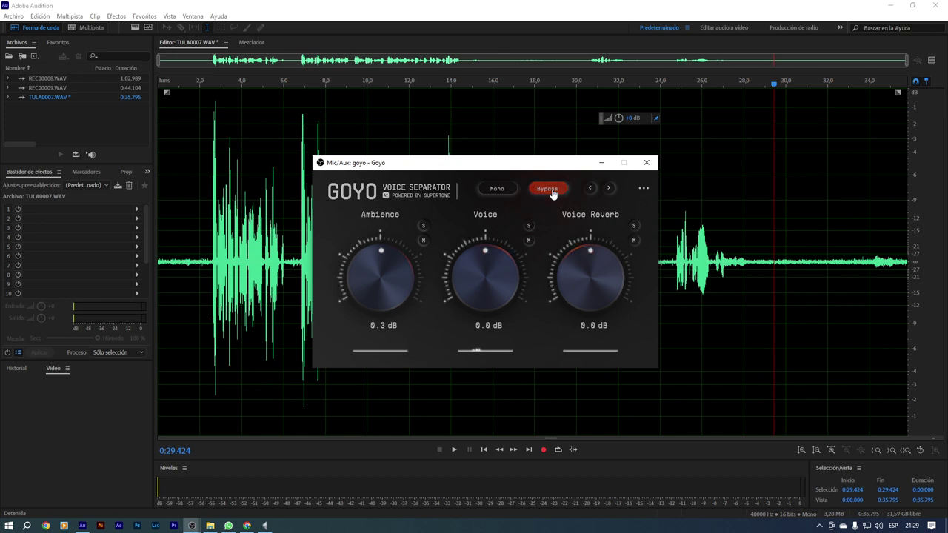
# Step: Open Goyo's information page with the version and help links, and close it again
pyautogui.click(609, 188)
pyautogui.click(645, 188)
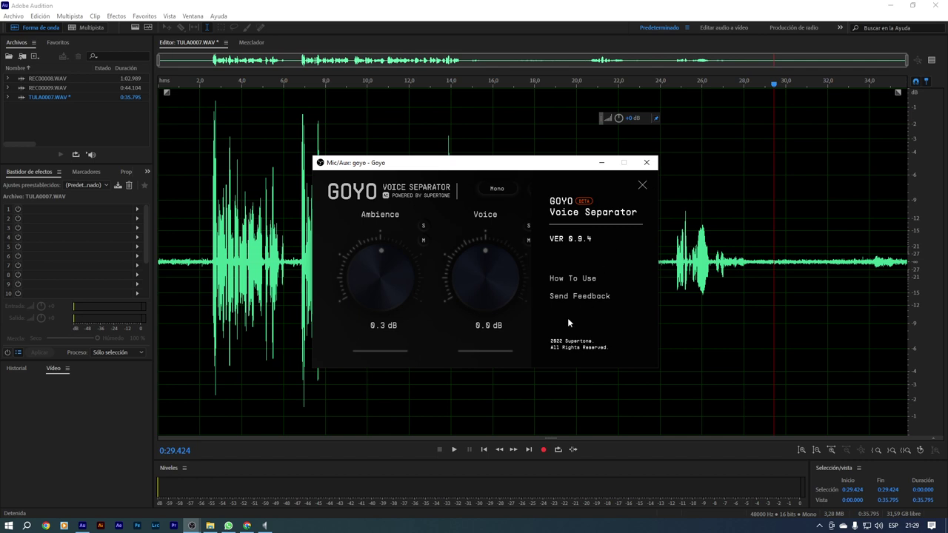
pyautogui.click(476, 363)
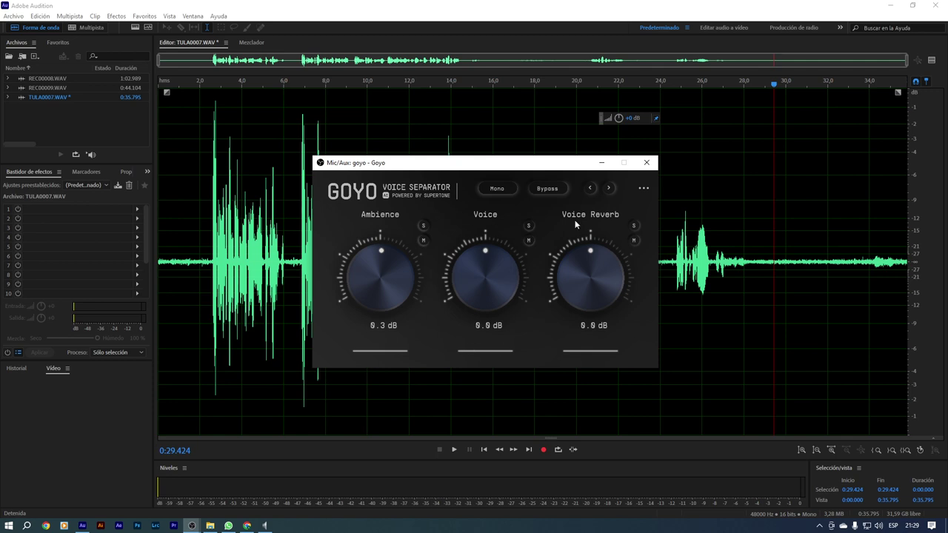
# Step: Insert the Supertone Goyo VST effect in slot 1 of the effects rack for TULA0007.WAV
pyautogui.click(137, 209)
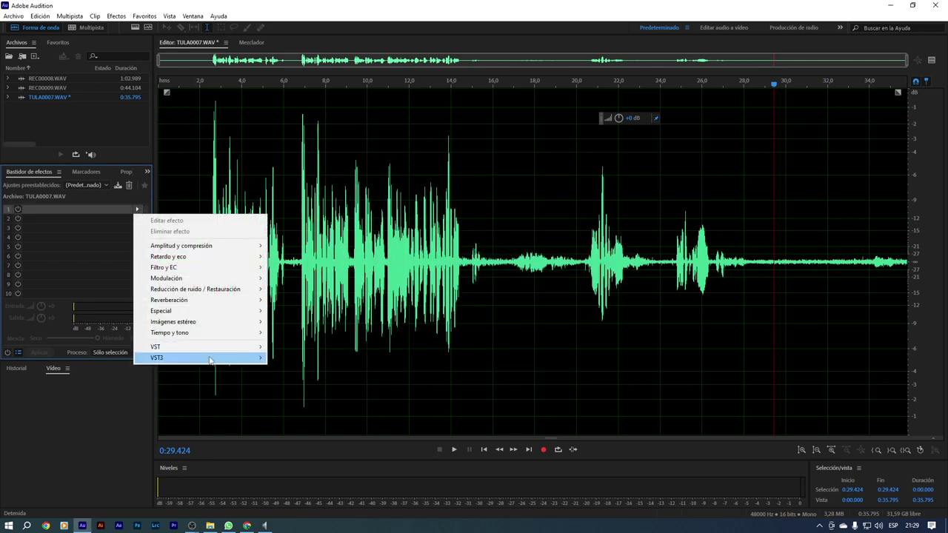
pyautogui.moveTo(225, 348)
pyautogui.moveTo(297, 348)
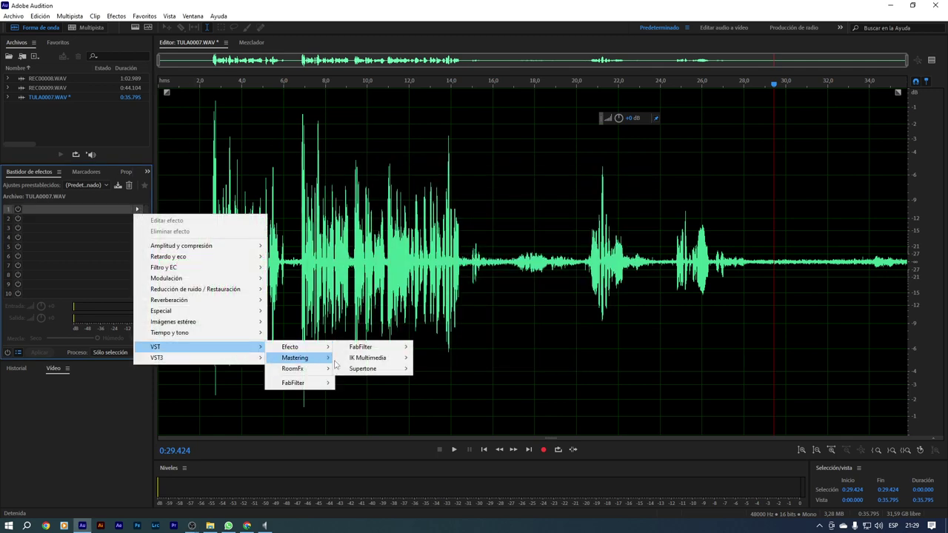
pyautogui.moveTo(381, 370)
pyautogui.click(440, 370)
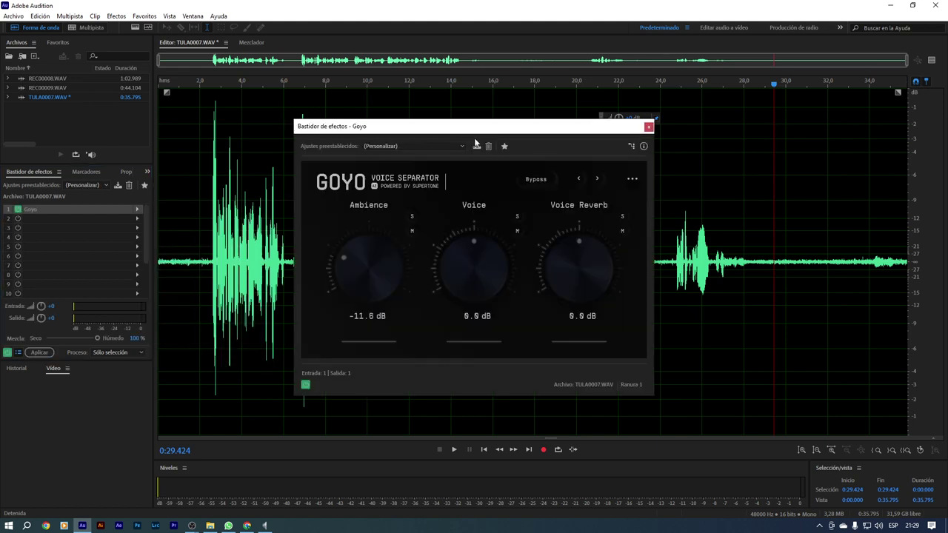
# Step: Examine the presets available for the rack's Goyo effect without choosing one
pyautogui.click(385, 146)
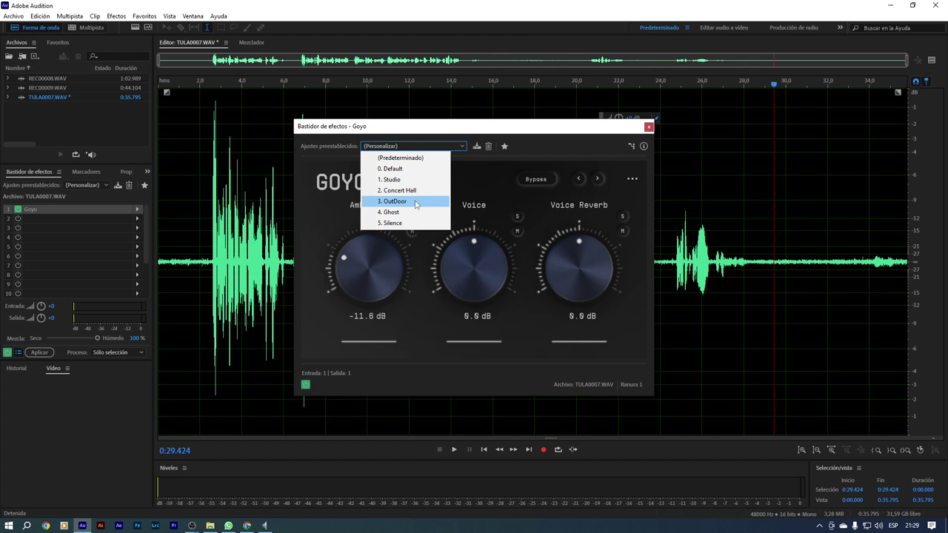
pyautogui.click(517, 132)
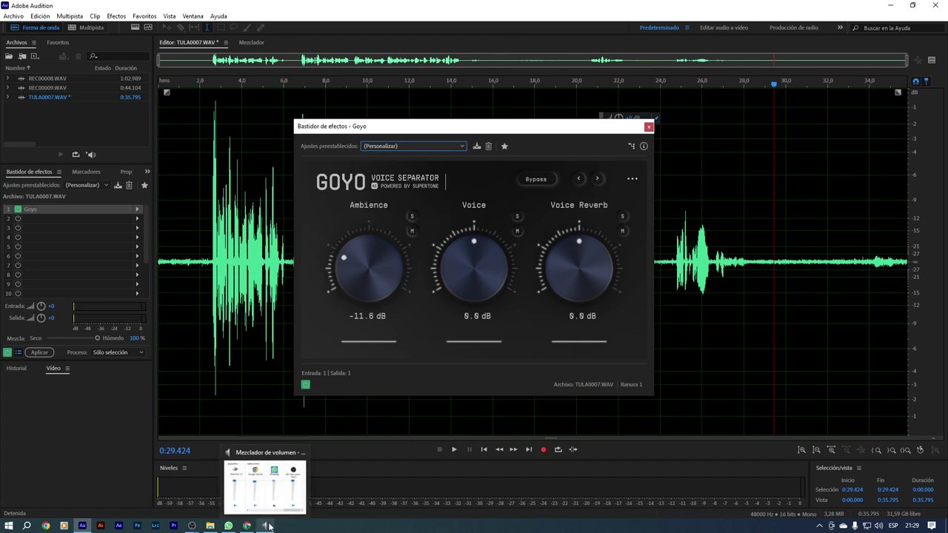
# Step: Switch to OBS's Mic/Aux Goyo window, raise Voice Reverb for a listening test and return it to 0.0 dB
pyautogui.moveTo(193, 525)
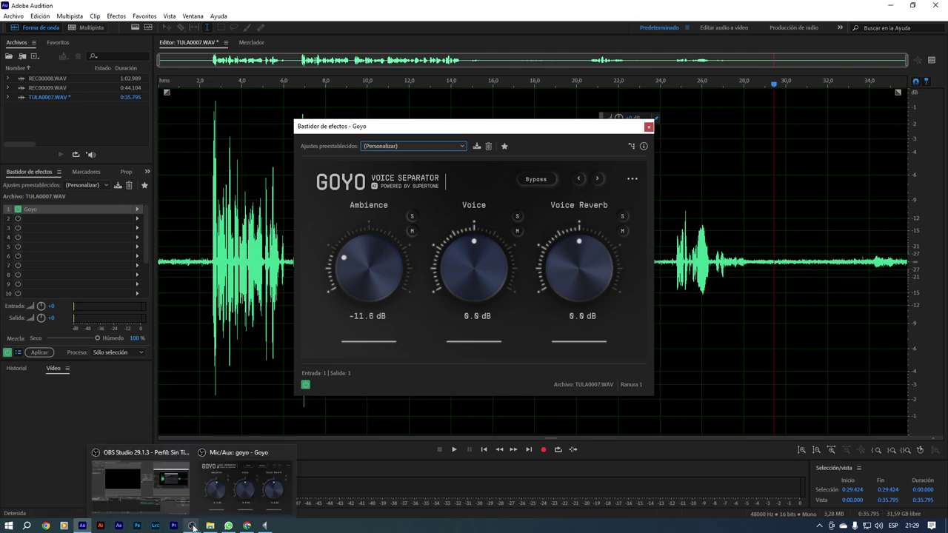
pyautogui.click(247, 490)
pyautogui.moveTo(473, 170)
pyautogui.mouseDown()
pyautogui.moveTo(578, 309)
pyautogui.moveTo(414, 228)
pyautogui.moveTo(455, 251)
pyautogui.moveTo(511, 230)
pyautogui.moveTo(474, 170)
pyautogui.mouseUp()
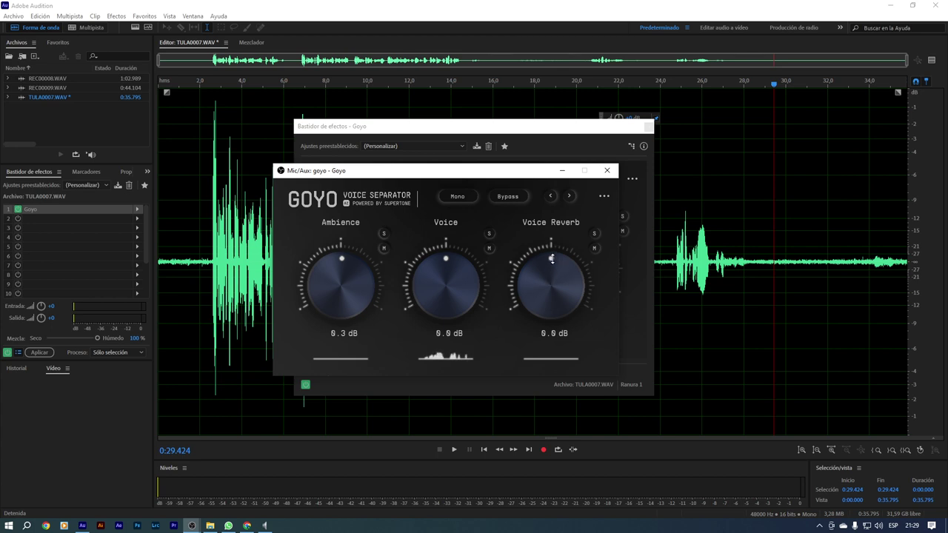
pyautogui.moveTo(551, 258); pyautogui.dragTo(547, 176)
pyautogui.moveTo(564, 279); pyautogui.dragTo(570, 309)
# Step: Raise the microphone filter's Voice level to 12.0 dB for a listening test and reset it to 0.0 dB
pyautogui.moveTo(443, 263); pyautogui.dragTo(445, 226)
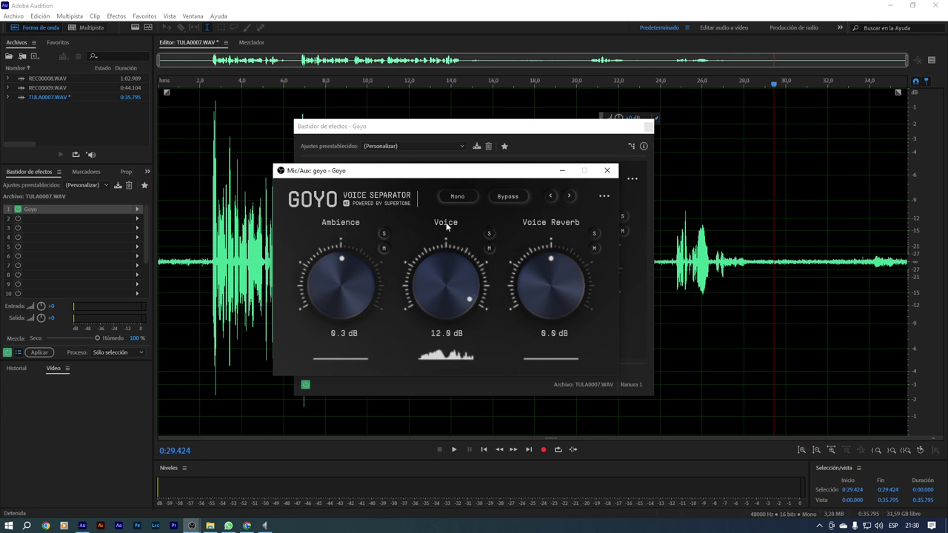
pyautogui.moveTo(460, 288); pyautogui.dragTo(460, 305)
pyautogui.doubleClick(459, 280)
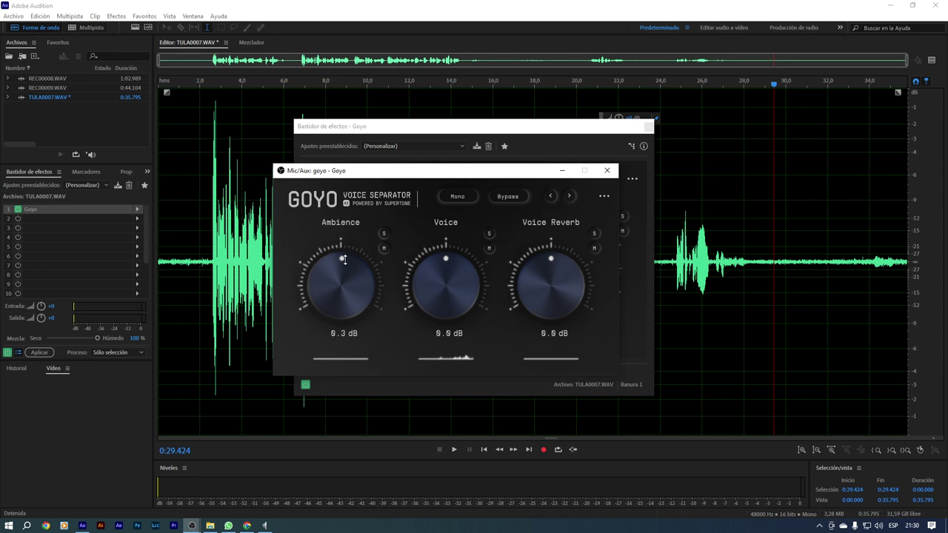
# Step: Test the microphone filter with Ambience at -inf dB and Voice at about 4.0 dB, and reset both to 0.0 dB
pyautogui.moveTo(345, 254); pyautogui.dragTo(354, 195)
pyautogui.moveTo(365, 296); pyautogui.dragTo(384, 388)
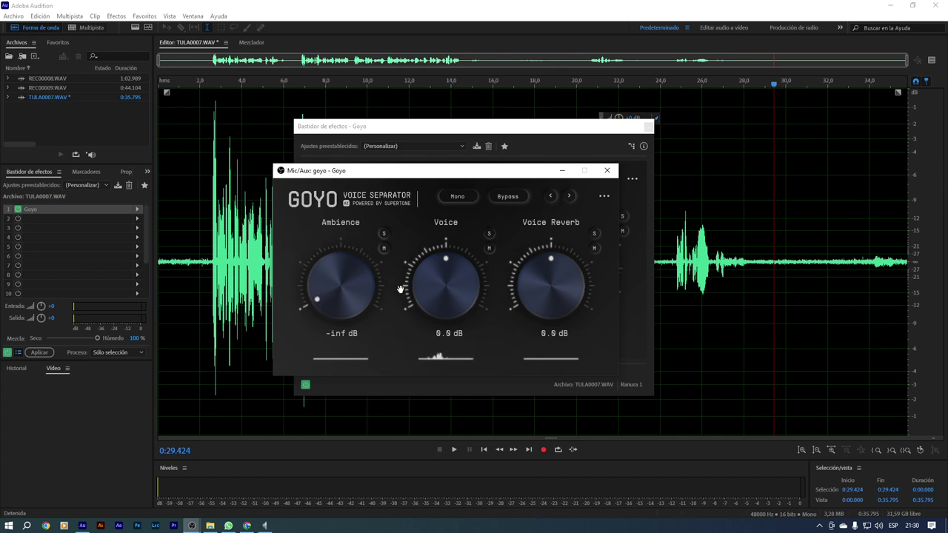
pyautogui.moveTo(444, 278); pyautogui.dragTo(444, 266)
pyautogui.doubleClick(324, 296)
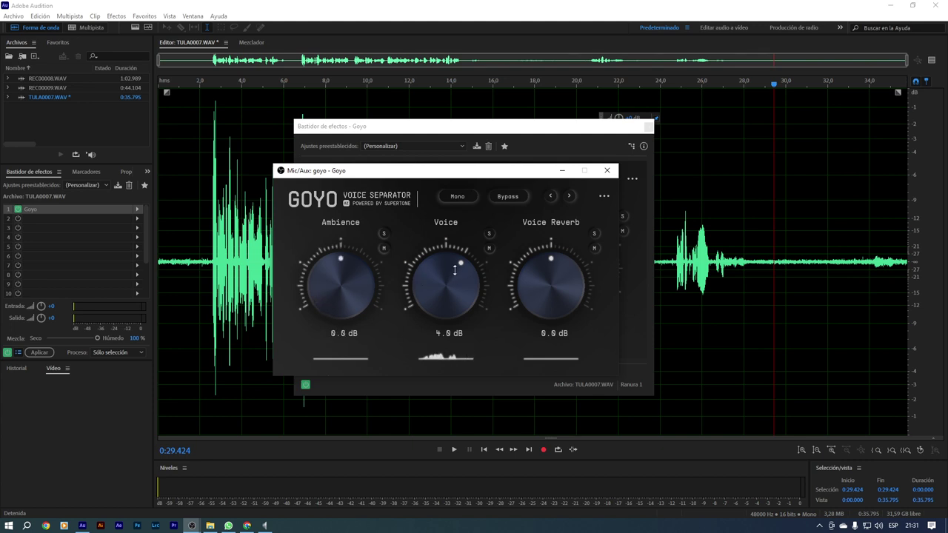
pyautogui.doubleClick(455, 268)
# Step: Return to Audition, select the background noise from 0:28.362 to 0:34.000 and play it through the Goyo effect
pyautogui.hotkey('alt', 'Tab')
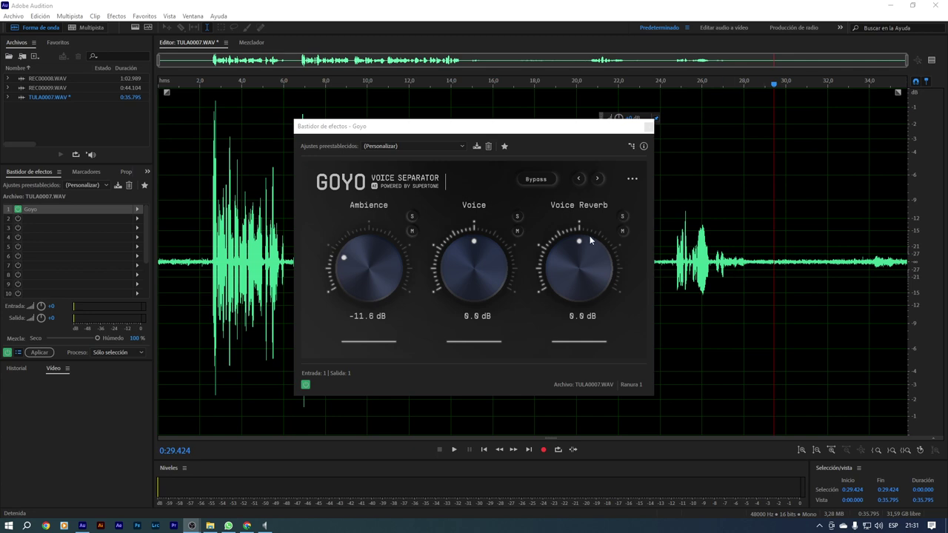
pyautogui.moveTo(473, 129); pyautogui.dragTo(460, 128)
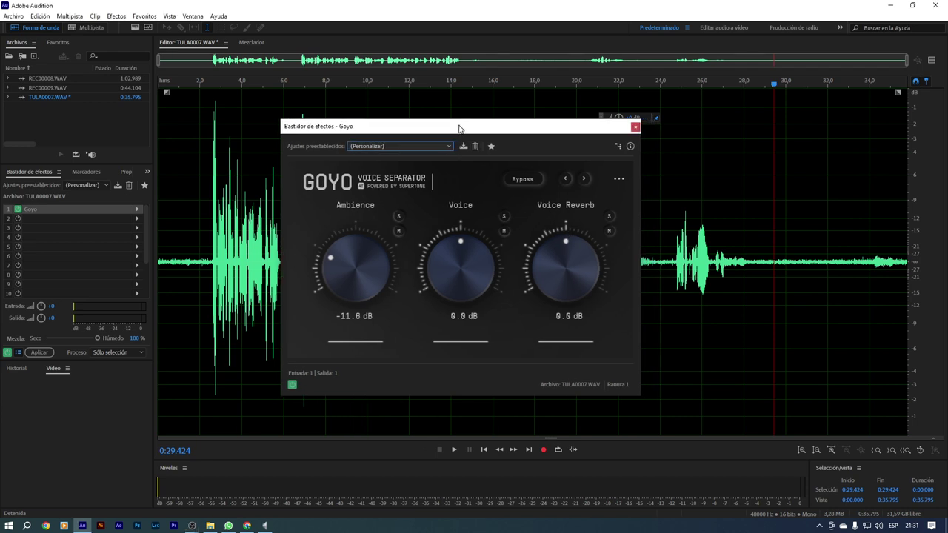
pyautogui.moveTo(751, 292); pyautogui.dragTo(870, 309)
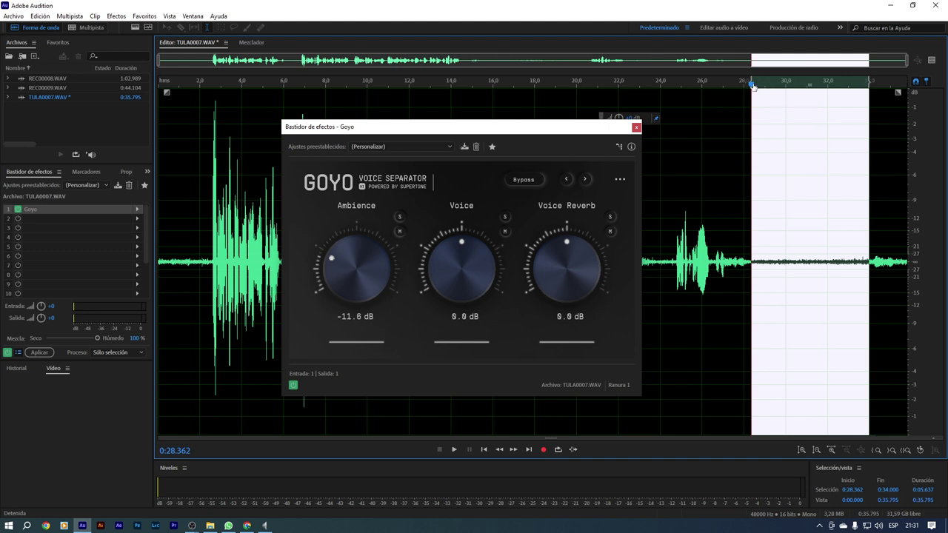
pyautogui.press('space')
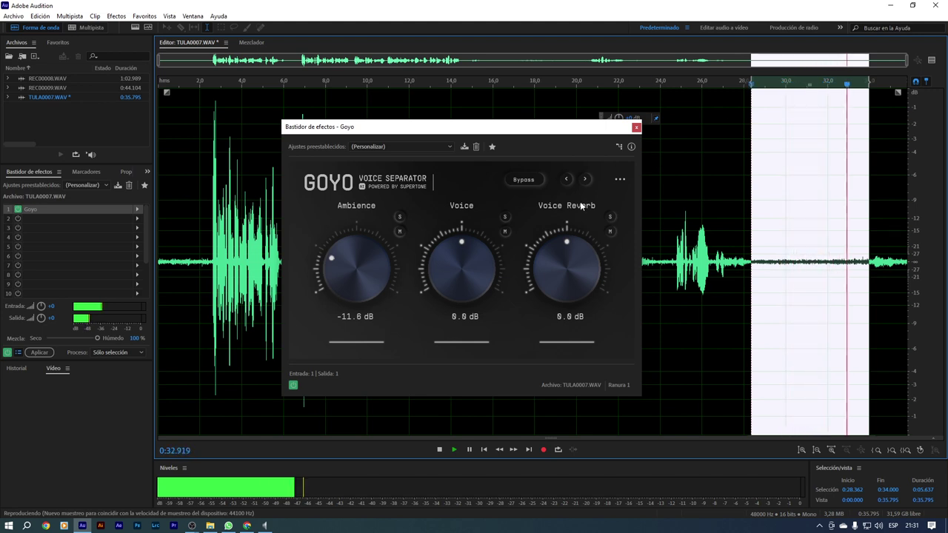
pyautogui.press('space')
# Step: Boost the gain of the selected noise section for a playback check and undo the boost
pyautogui.moveTo(474, 131); pyautogui.dragTo(363, 218)
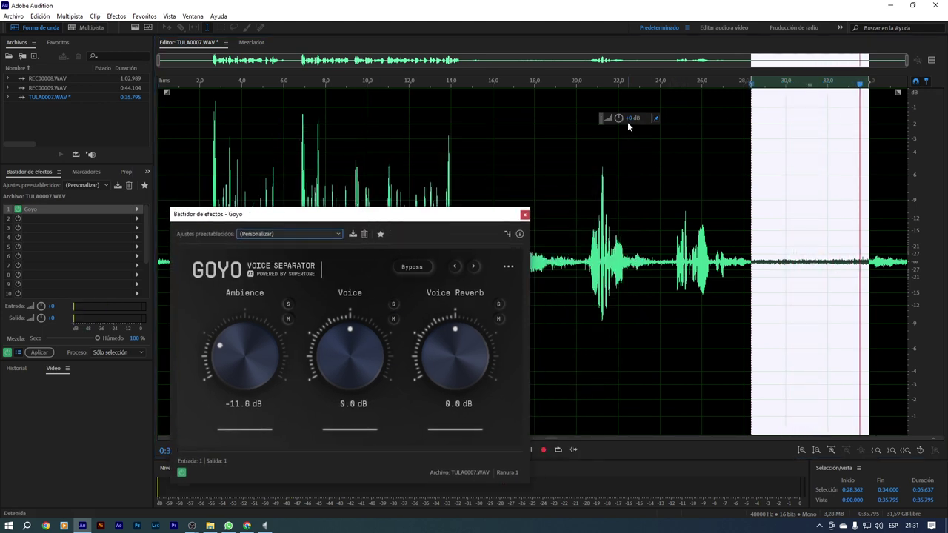
pyautogui.moveTo(618, 118); pyautogui.dragTo(650, 112)
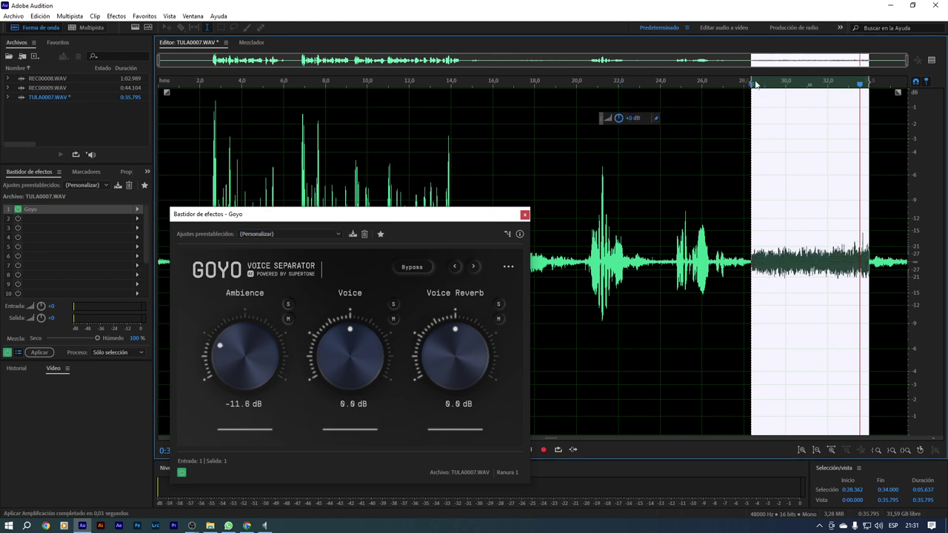
pyautogui.press('space')
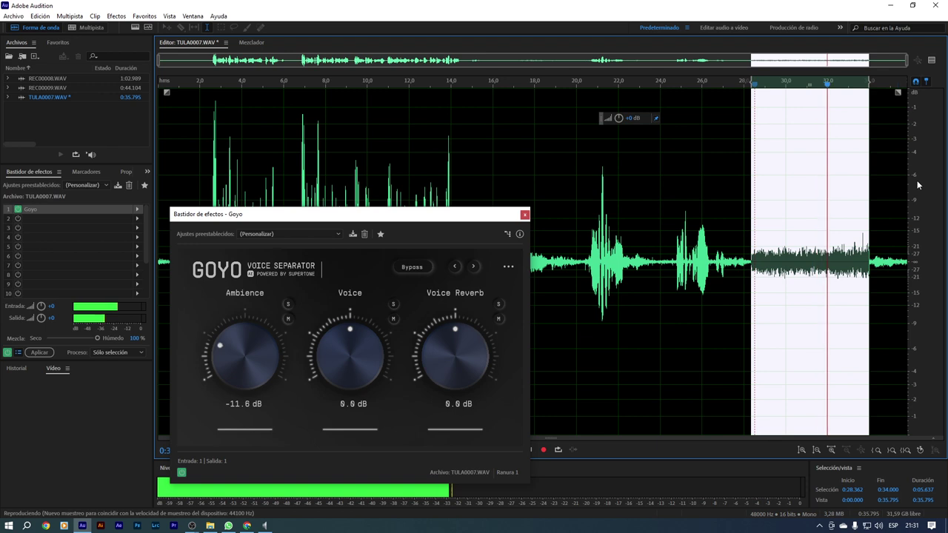
pyautogui.press('space')
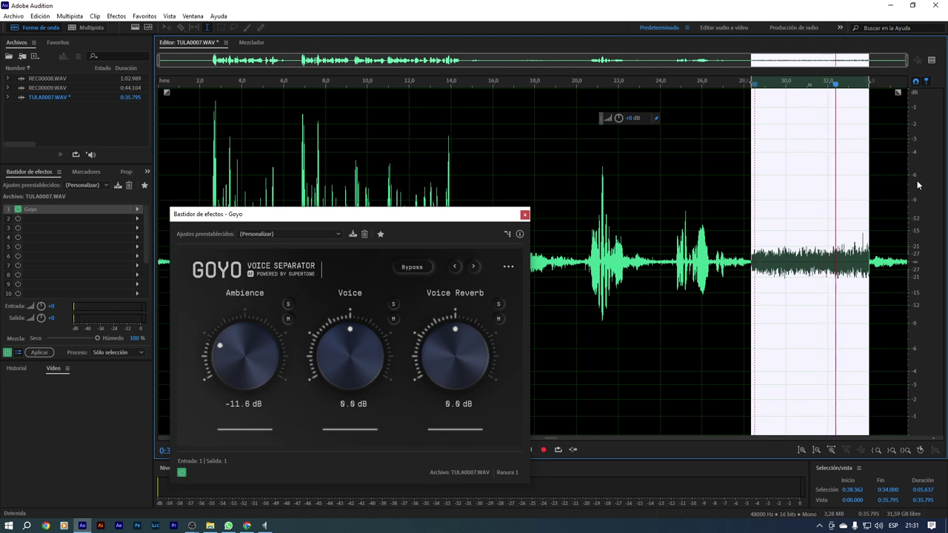
pyautogui.hotkey('ctrl', 'z')
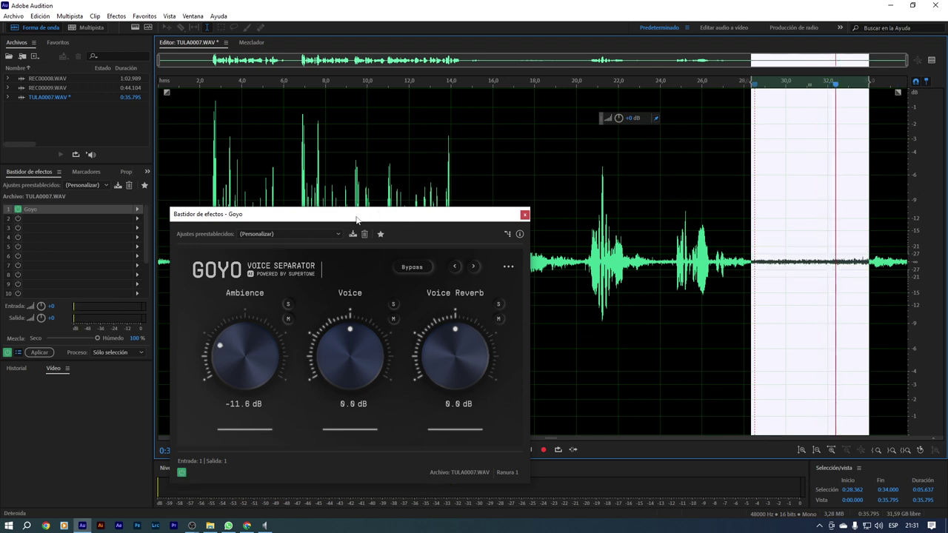
# Step: Move the Goyo effect window off the selected noise and display the preview editor beneath the original waveform
pyautogui.moveTo(357, 219); pyautogui.dragTo(450, 122)
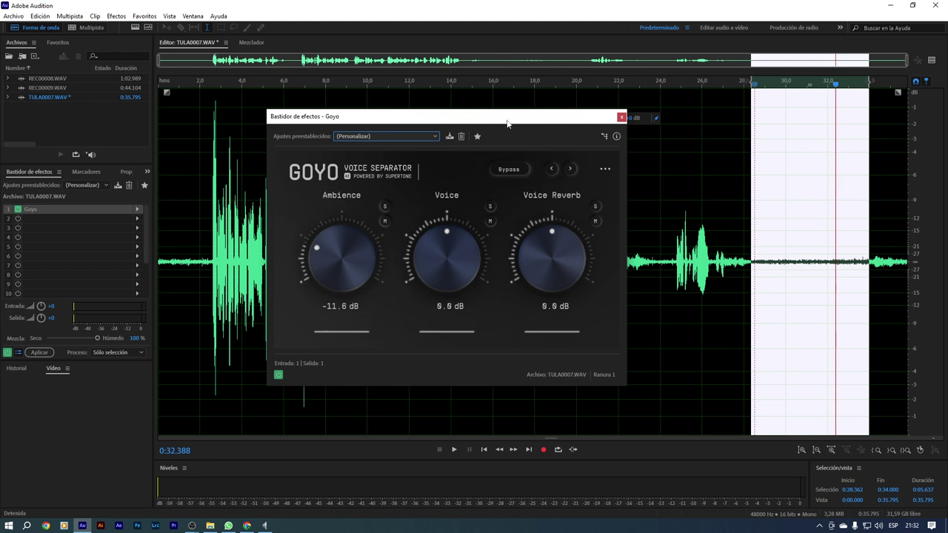
pyautogui.moveTo(507, 124); pyautogui.dragTo(369, 104)
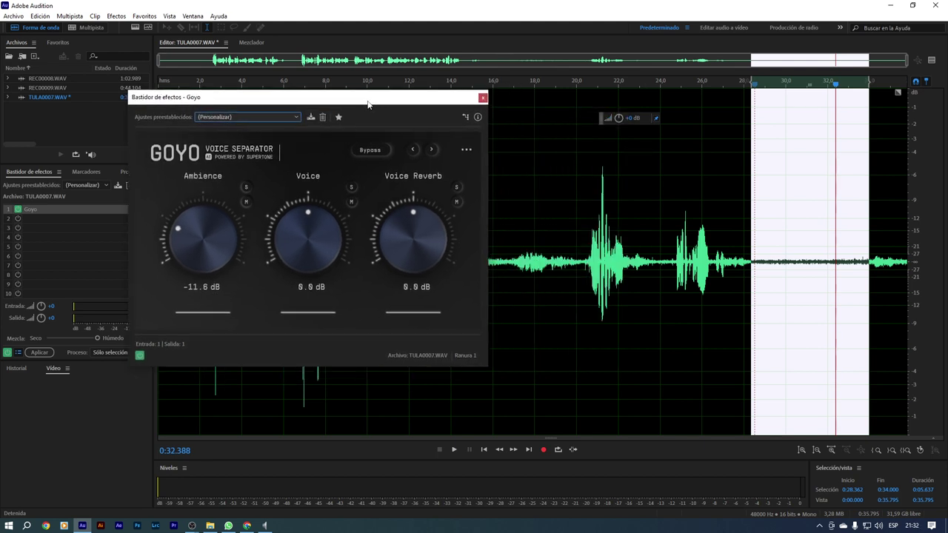
pyautogui.click(931, 60)
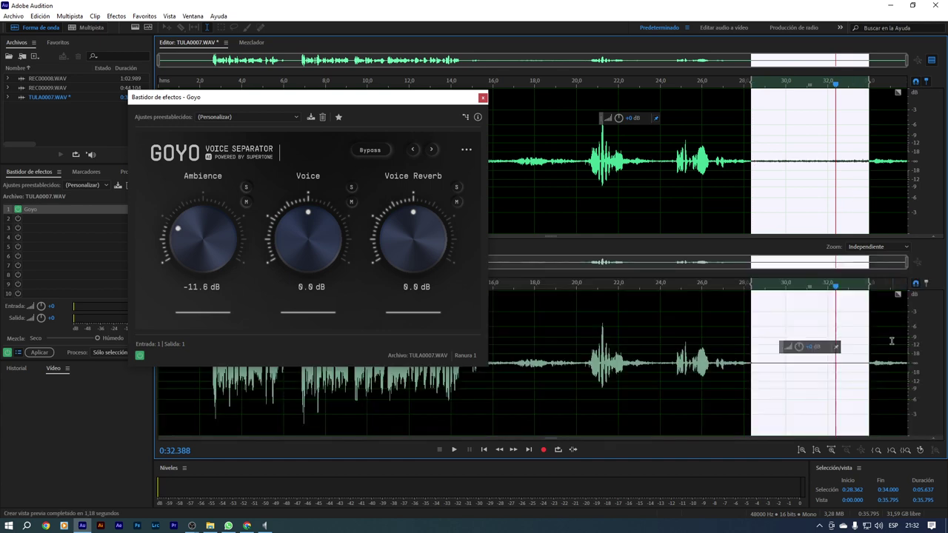
pyautogui.scroll(2, 892, 341)
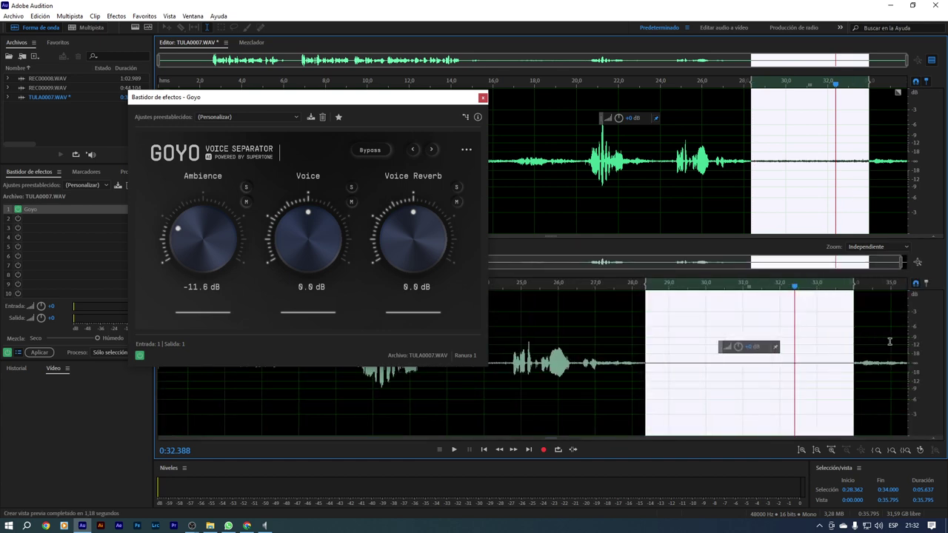
# Step: Reset the rack Goyo effect's Ambience to 0.0 dB and magnify the preview waveform's amplitude for inspection
pyautogui.doubleClick(181, 226)
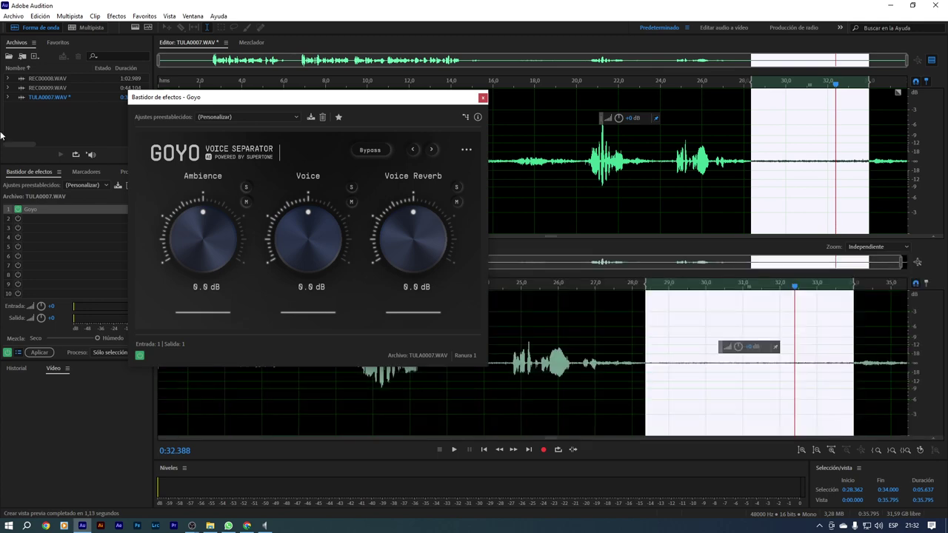
pyautogui.scroll(5, 933, 369)
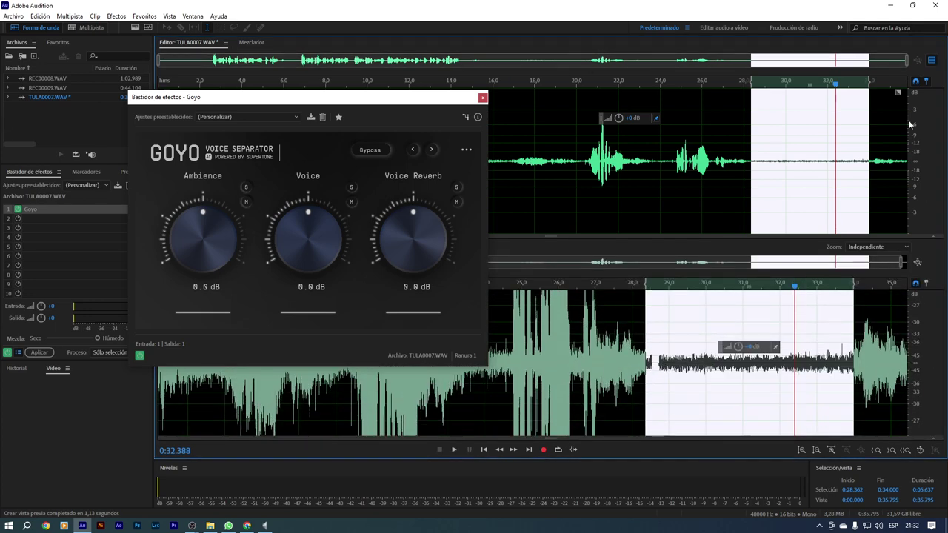
# Step: Magnify the original waveform's selected noise for comparison and lower Goyo's Ambience to -10.0 dB, and on to -inf dB
pyautogui.scroll(5, 932, 163)
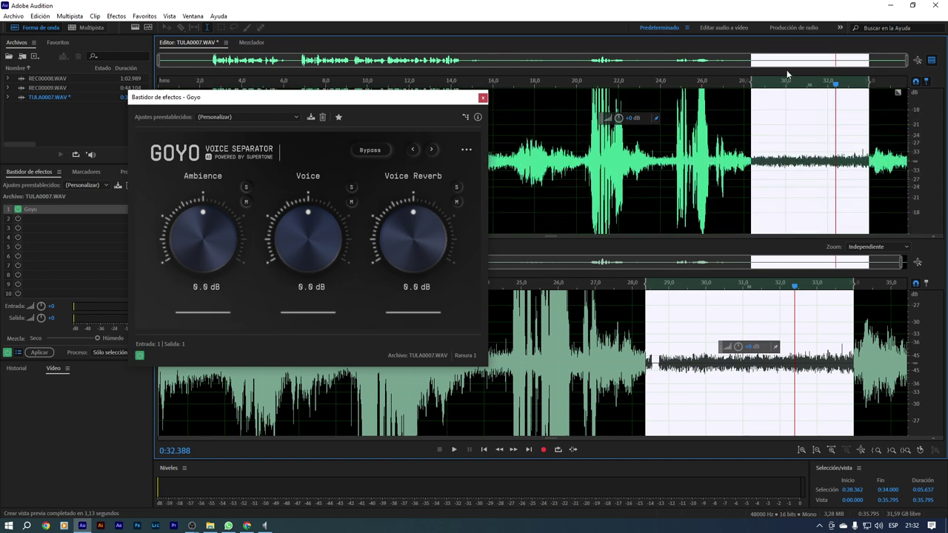
pyautogui.scroll(4, 775, 63)
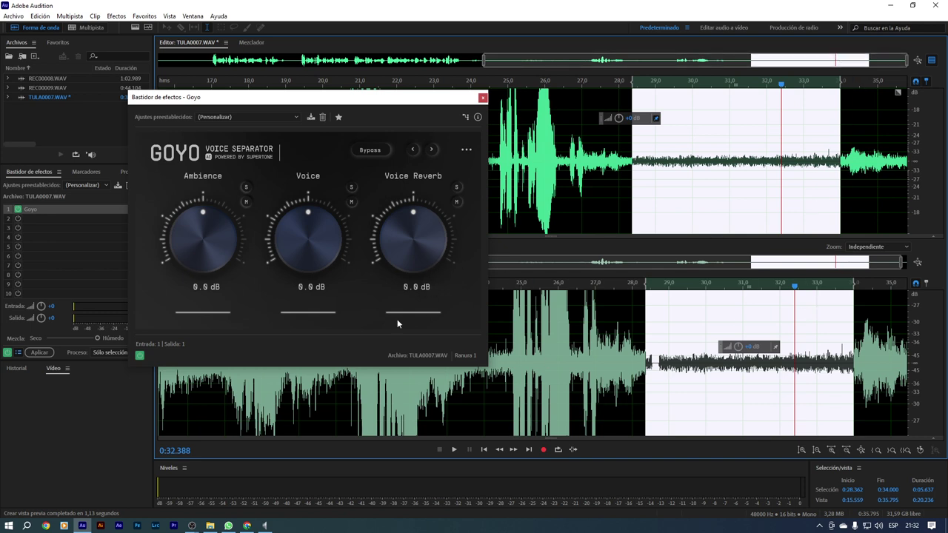
pyautogui.moveTo(202, 215); pyautogui.dragTo(188, 228)
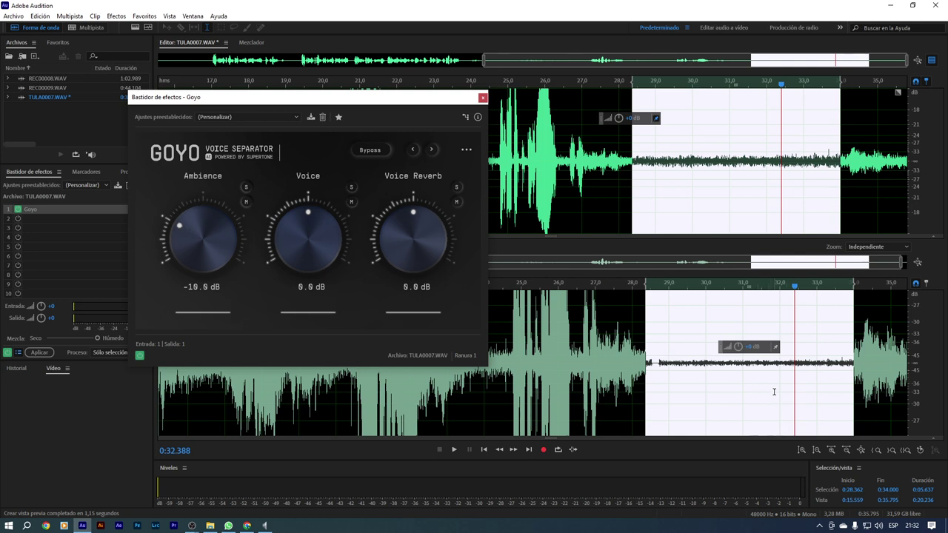
pyautogui.moveTo(179, 227); pyautogui.dragTo(184, 282)
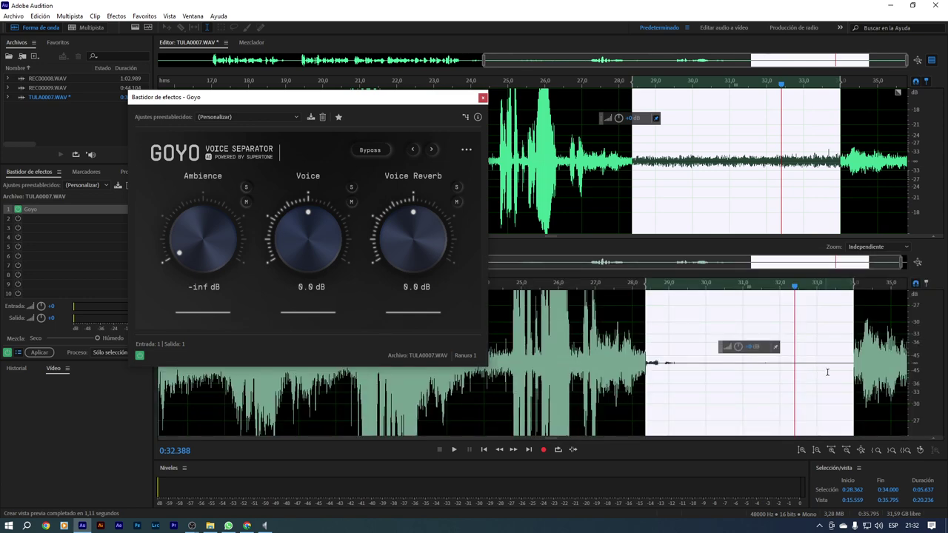
# Step: Select the section from 0:24.710 to 0:28.312, inspect its processed preview and set Ambience to -9.3 dB
pyautogui.scroll(-2, 812, 381)
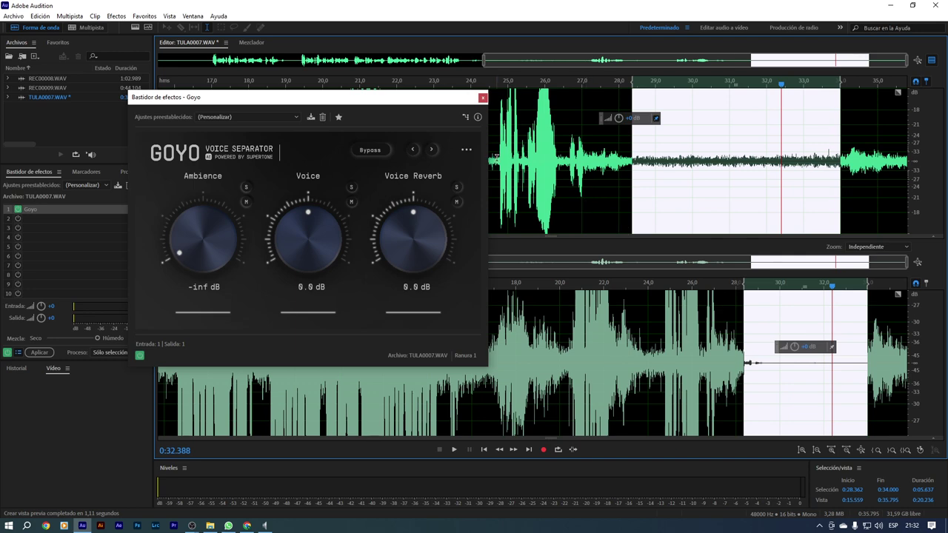
pyautogui.moveTo(497, 159); pyautogui.dragTo(630, 183)
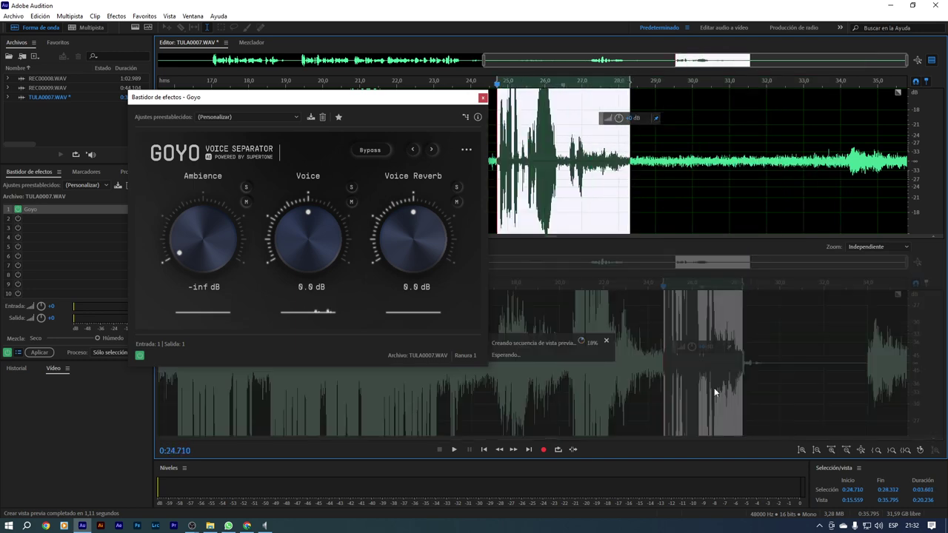
pyautogui.scroll(5, 700, 385)
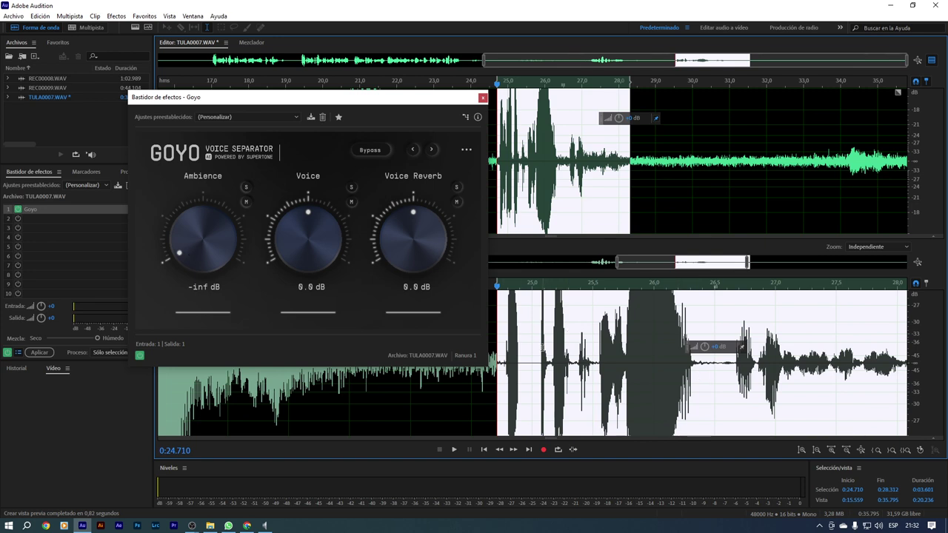
pyautogui.scroll(-2, 527, 354)
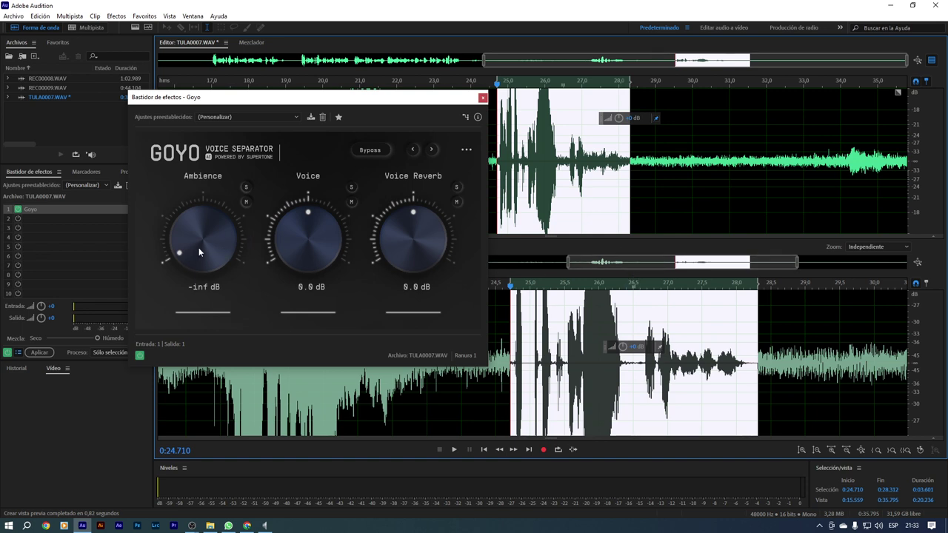
pyautogui.moveTo(199, 247); pyautogui.dragTo(189, 231)
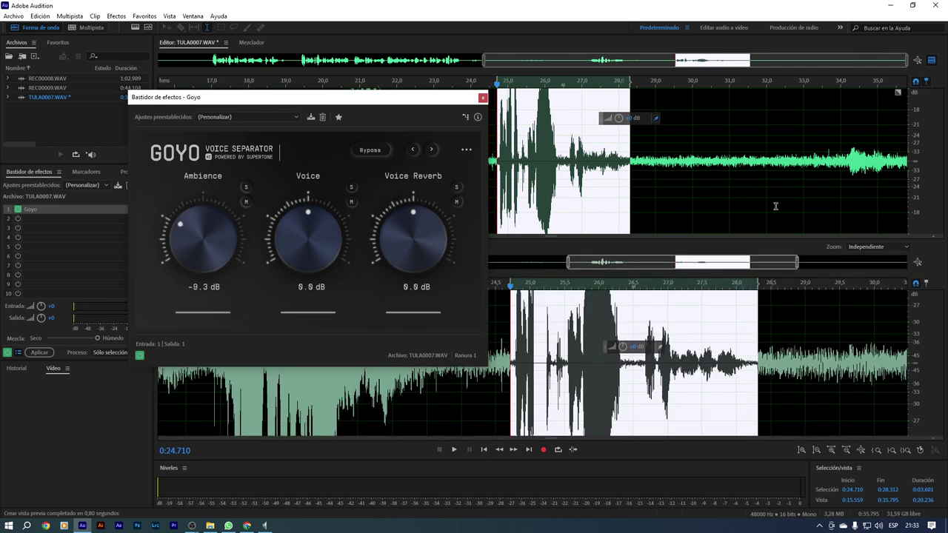
# Step: Uncover the start of the recording, place the playhead at 0:00.519 and hide the preview editor
pyautogui.scroll(-2, 776, 206)
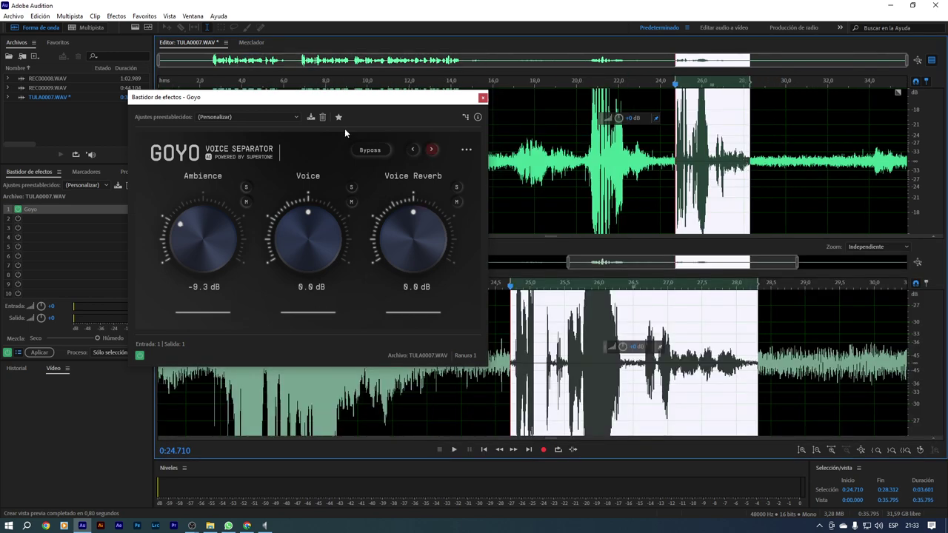
pyautogui.moveTo(336, 97); pyautogui.dragTo(681, 96)
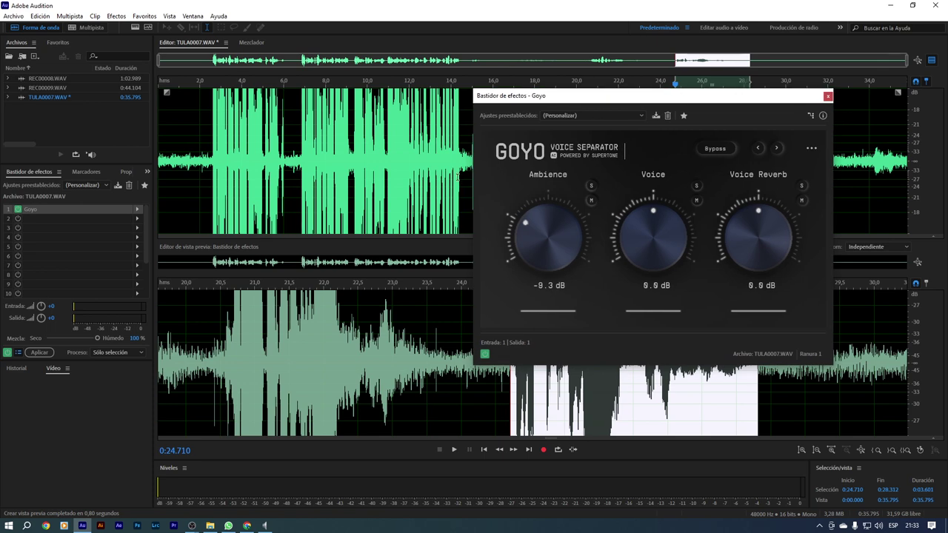
pyautogui.scroll(-4, 928, 161)
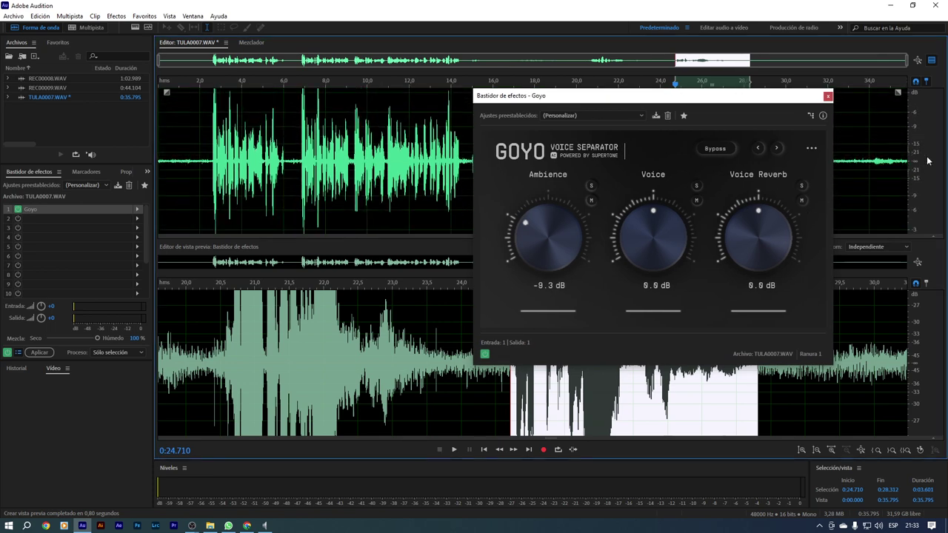
pyautogui.click(170, 163)
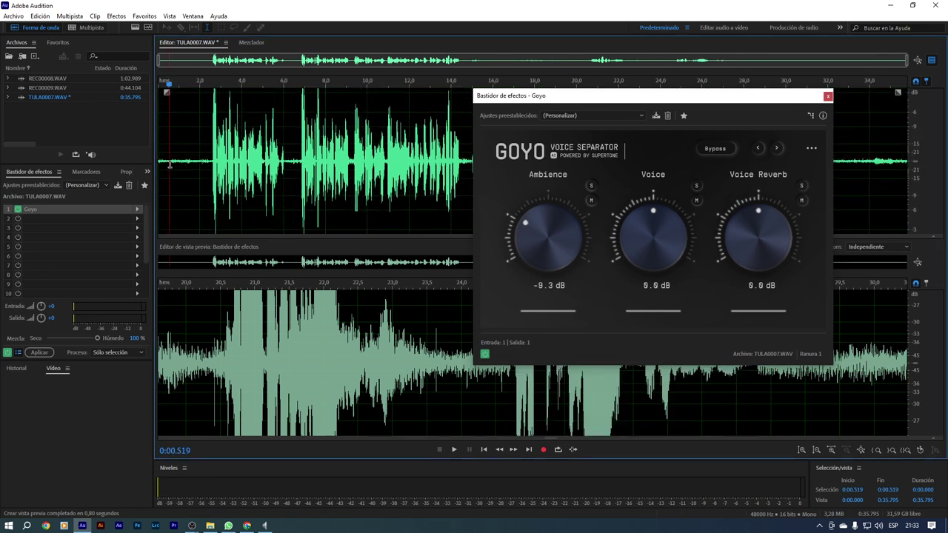
pyautogui.click(931, 60)
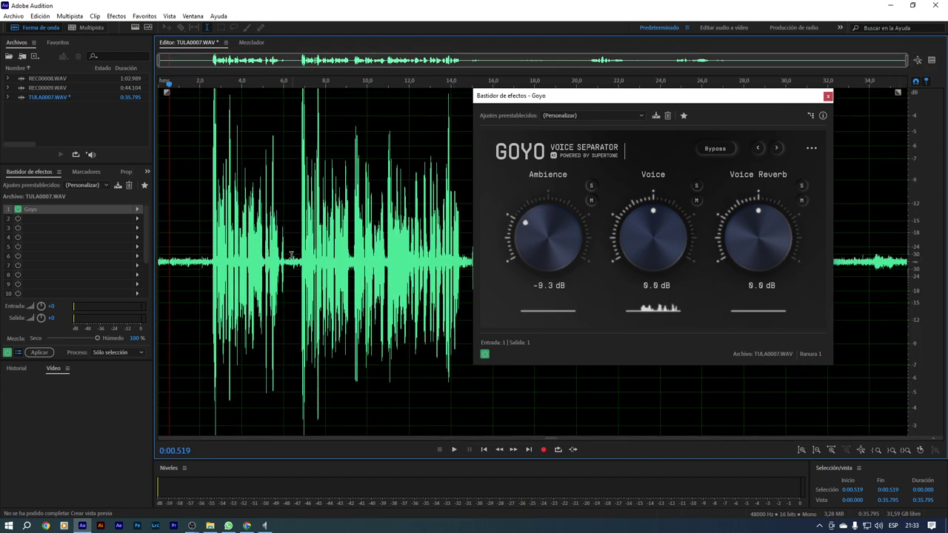
# Step: Play the recording from 0:00.991 with Ambience lowered to -inf dB, including the section from about 0:20.5
pyautogui.click(178, 279)
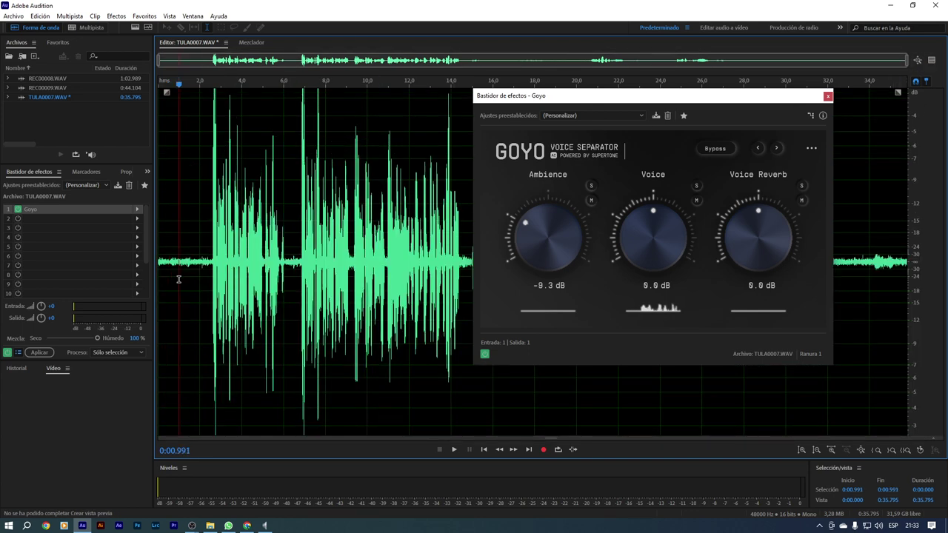
pyautogui.press('space')
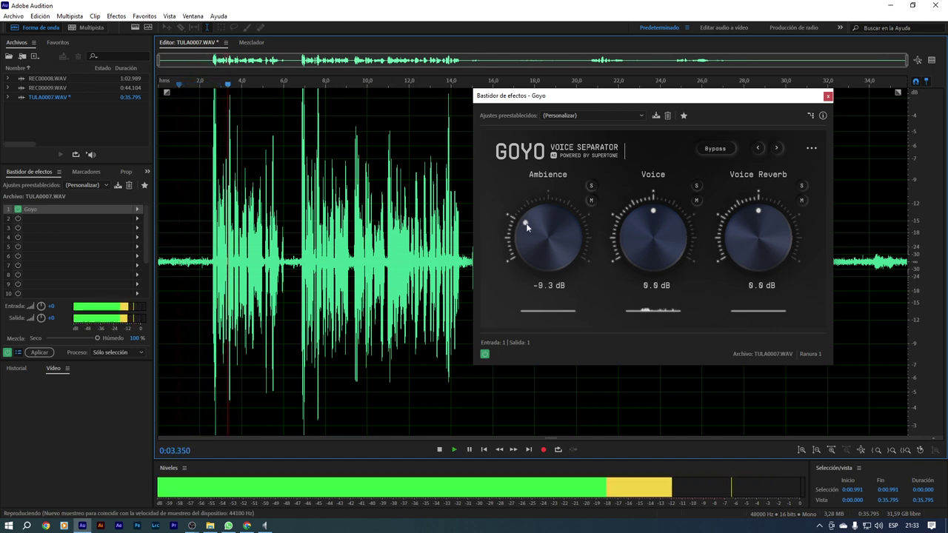
pyautogui.moveTo(526, 223); pyautogui.dragTo(525, 253)
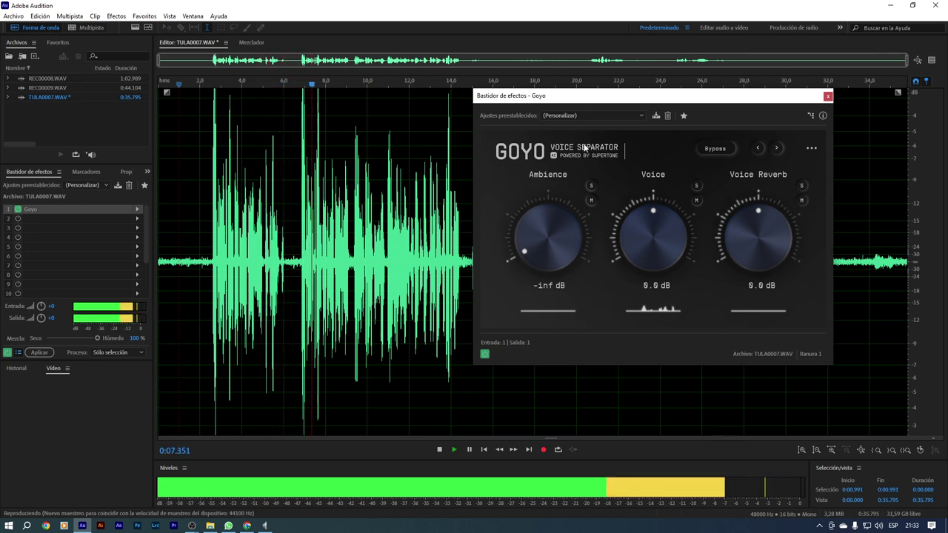
pyautogui.moveTo(616, 102); pyautogui.dragTo(299, 118)
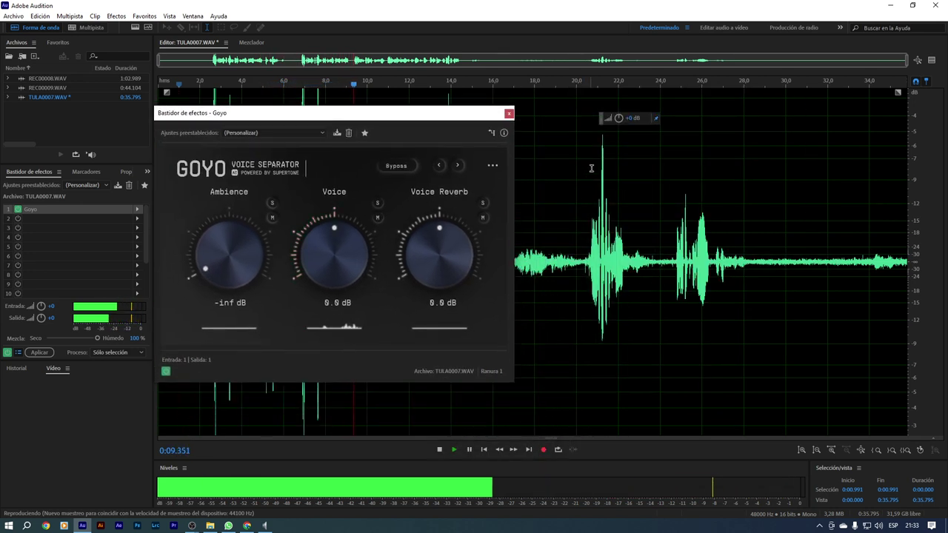
pyautogui.click(585, 82)
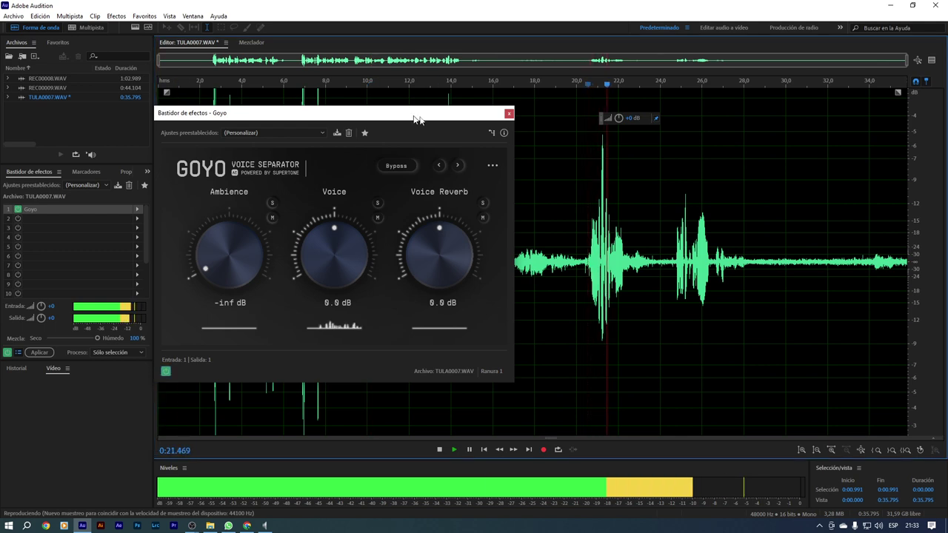
pyautogui.moveTo(428, 112); pyautogui.dragTo(769, 131)
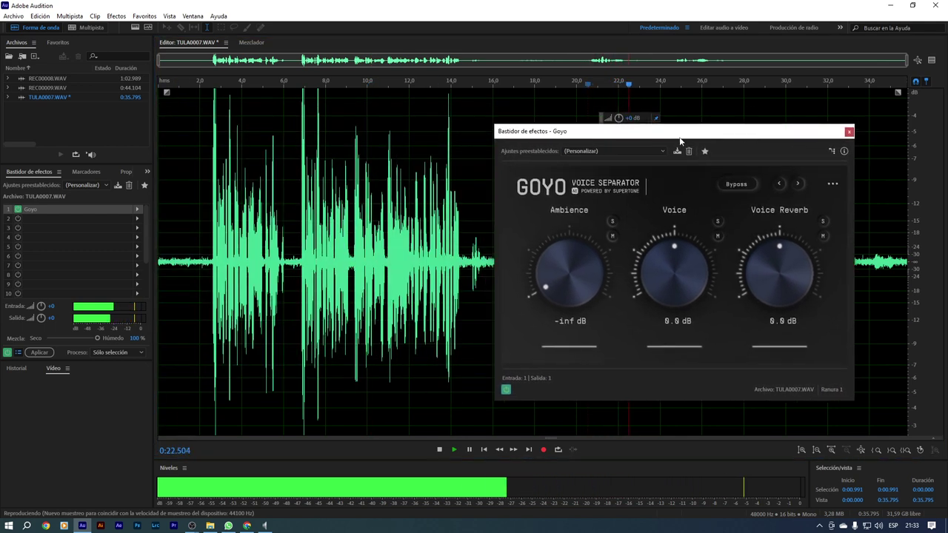
# Step: Play from about 0:06.5 while raising Ambience to 12.0 dB and reducing it to -11.5 dB, and stop playback
pyautogui.click(294, 83)
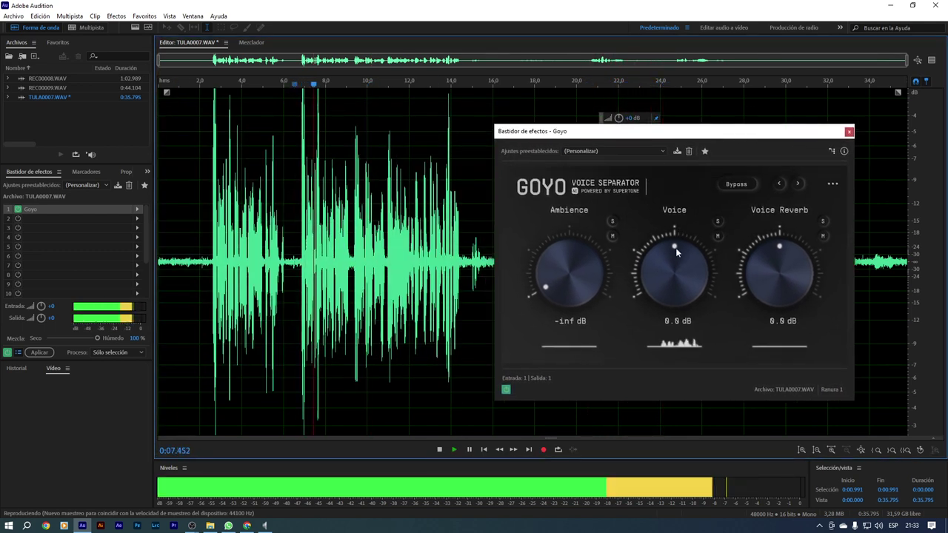
pyautogui.moveTo(547, 285); pyautogui.dragTo(582, 197)
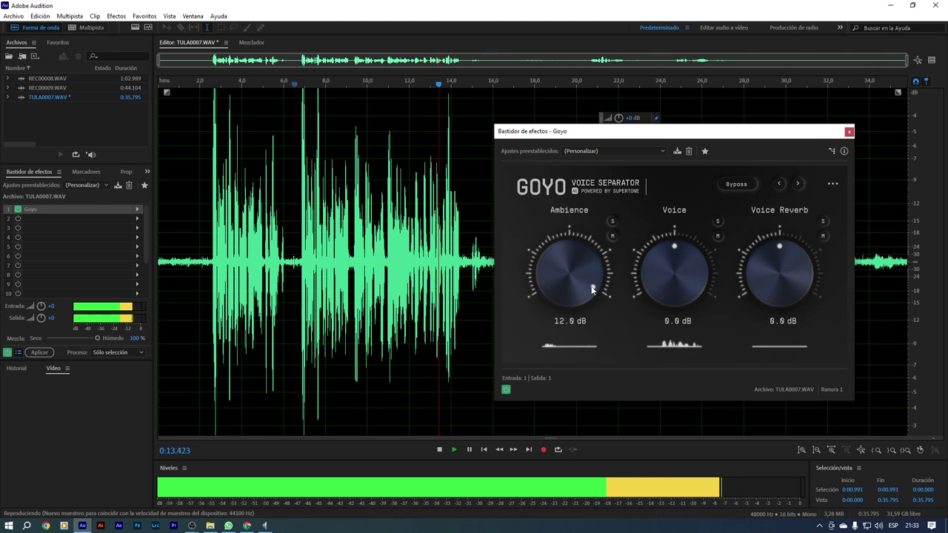
pyautogui.moveTo(593, 290); pyautogui.dragTo(603, 337)
pyautogui.moveTo(614, 137); pyautogui.dragTo(284, 122)
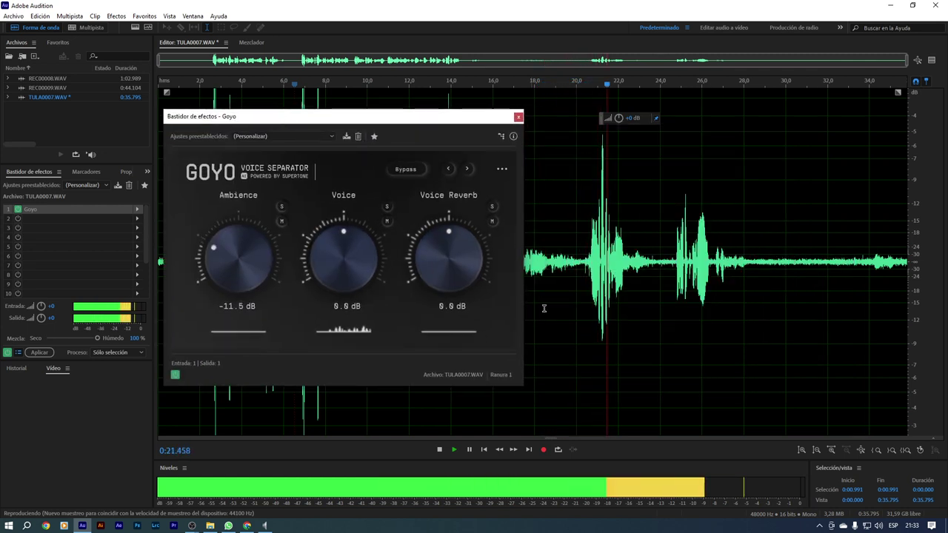
pyautogui.press('space')
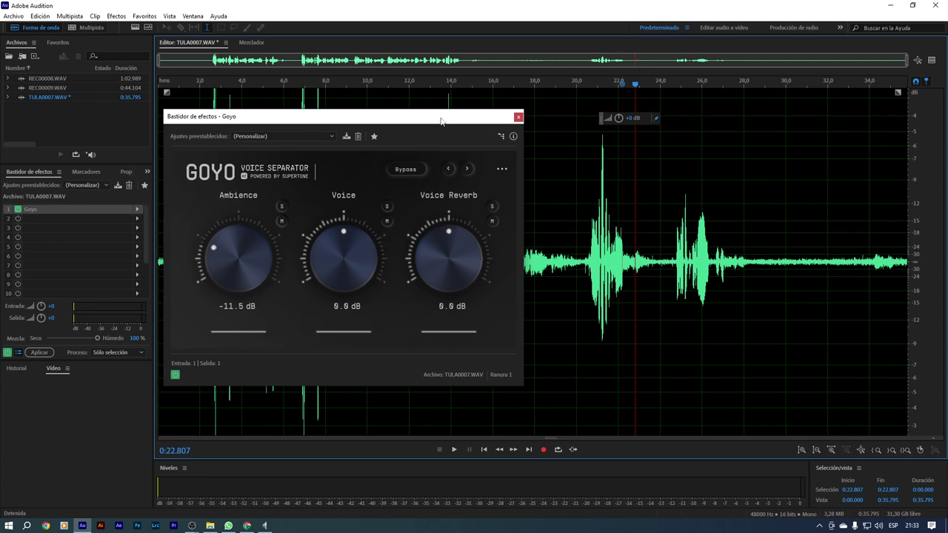
pyautogui.moveTo(440, 121); pyautogui.dragTo(668, 153)
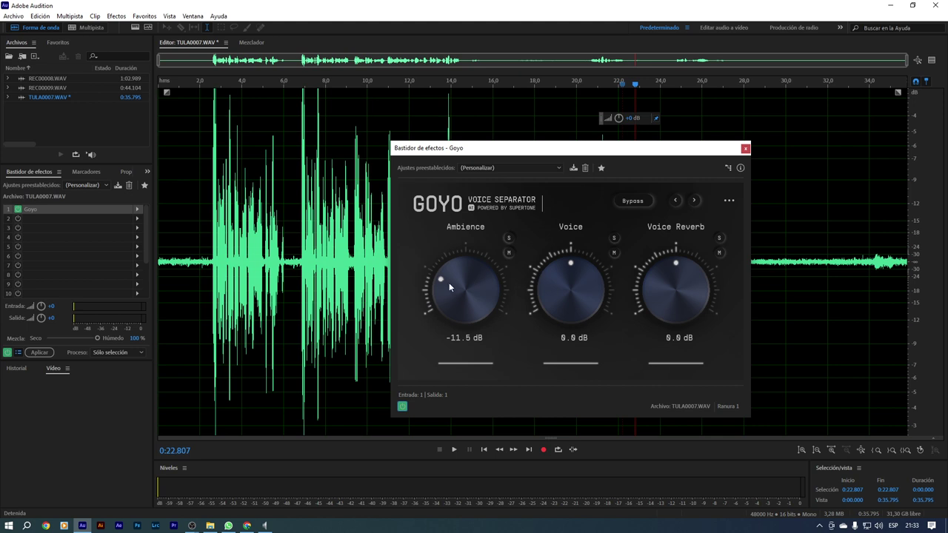
pyautogui.moveTo(442, 281); pyautogui.dragTo(448, 275)
# Step: Open REC00009.WAV, play it and load Supertone's Goyo effect into the first slot of its effects rack
pyautogui.doubleClick(59, 88)
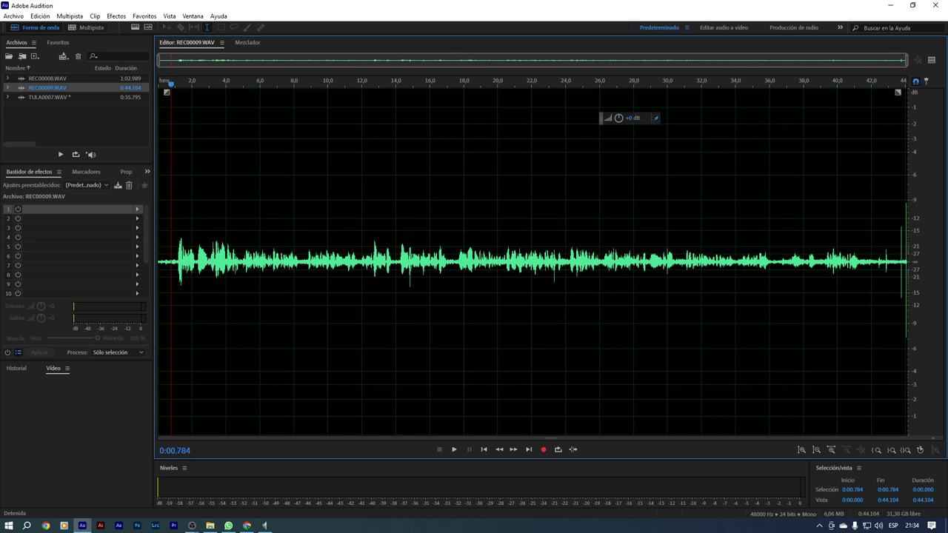
pyautogui.press('space')
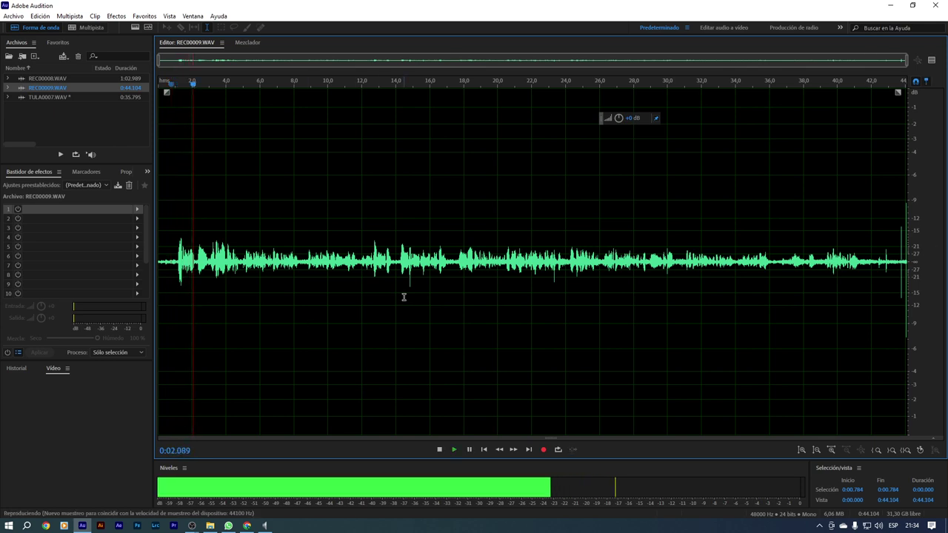
pyautogui.click(137, 209)
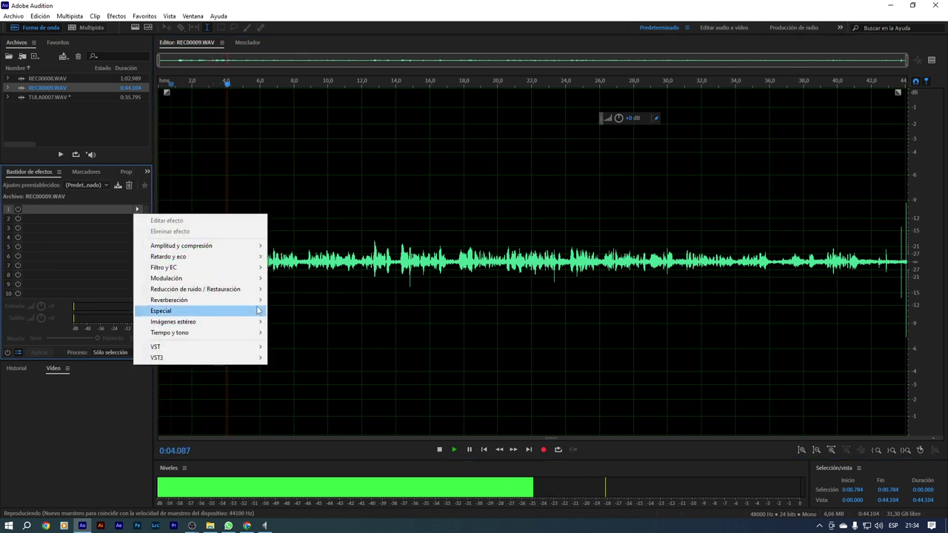
pyautogui.moveTo(237, 346)
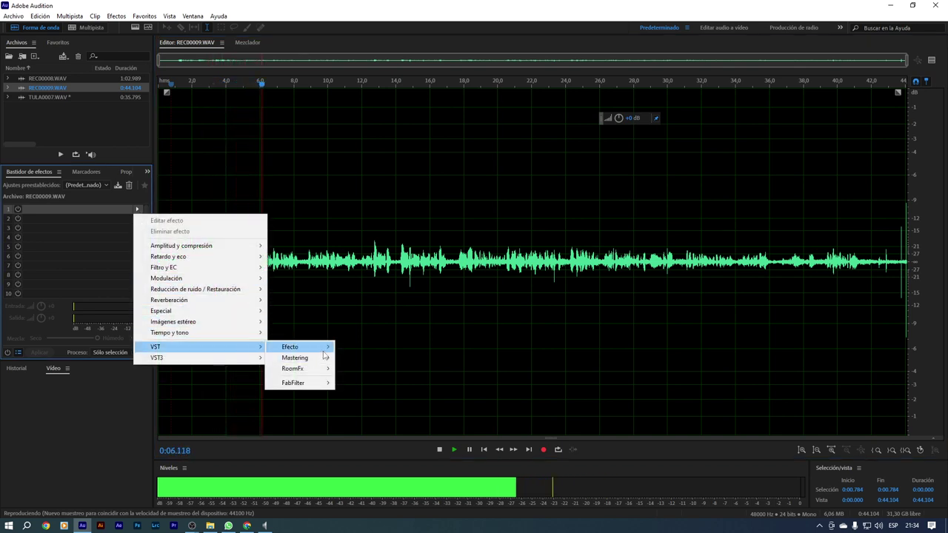
pyautogui.moveTo(326, 349)
pyautogui.moveTo(392, 368)
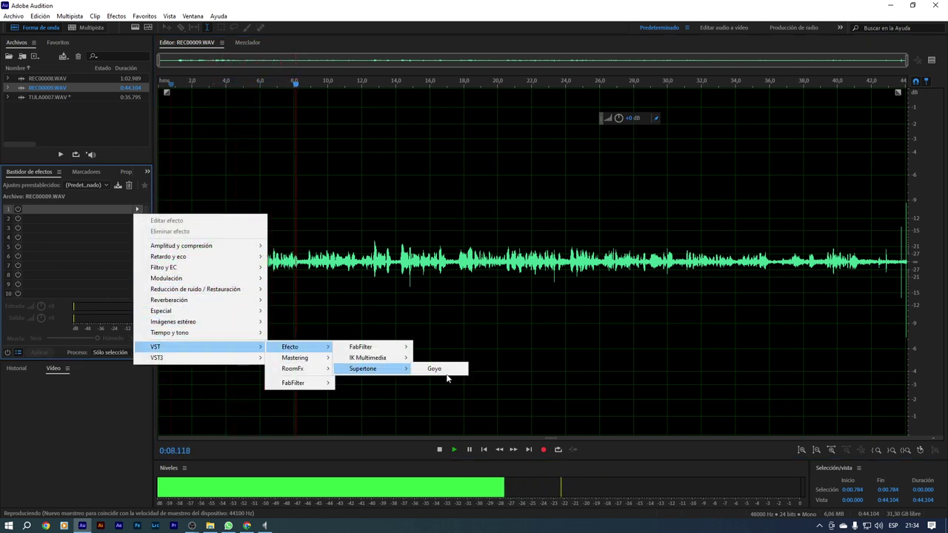
pyautogui.click(451, 368)
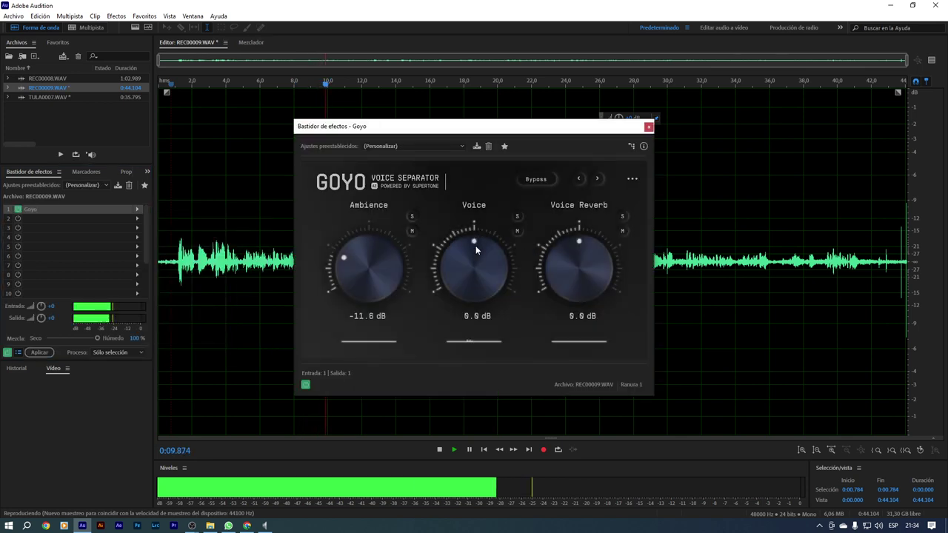
# Step: Set Goyo's Voice to 12.0 dB and Ambience to -inf dB during playback, and stop it after listening
pyautogui.moveTo(472, 218); pyautogui.dragTo(473, 211)
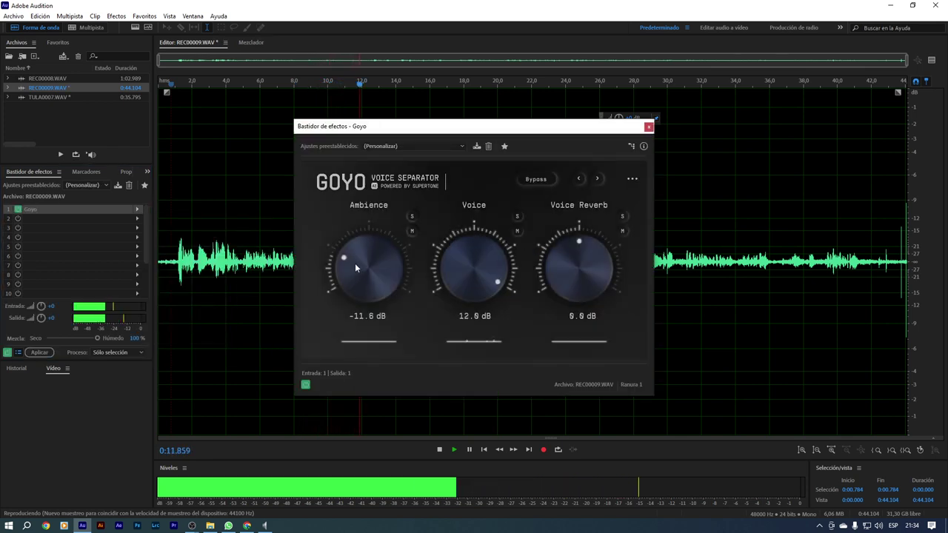
pyautogui.moveTo(348, 258); pyautogui.dragTo(351, 282)
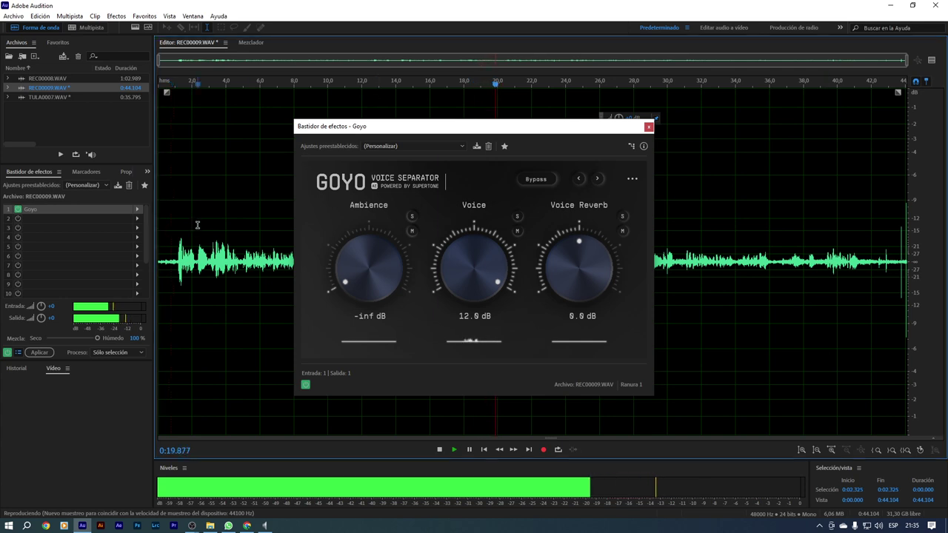
pyautogui.press('space')
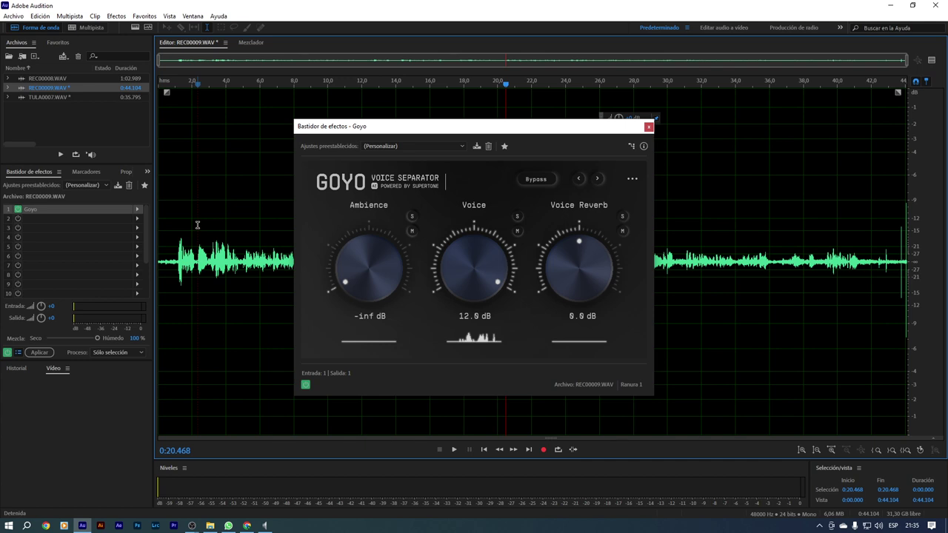
# Step: Move the Goyo window aside, set Ambience to -17.5 dB and select the audio from 0:00.741 to 0:04.881
pyautogui.click(166, 270)
pyautogui.scroll(3, 169, 269)
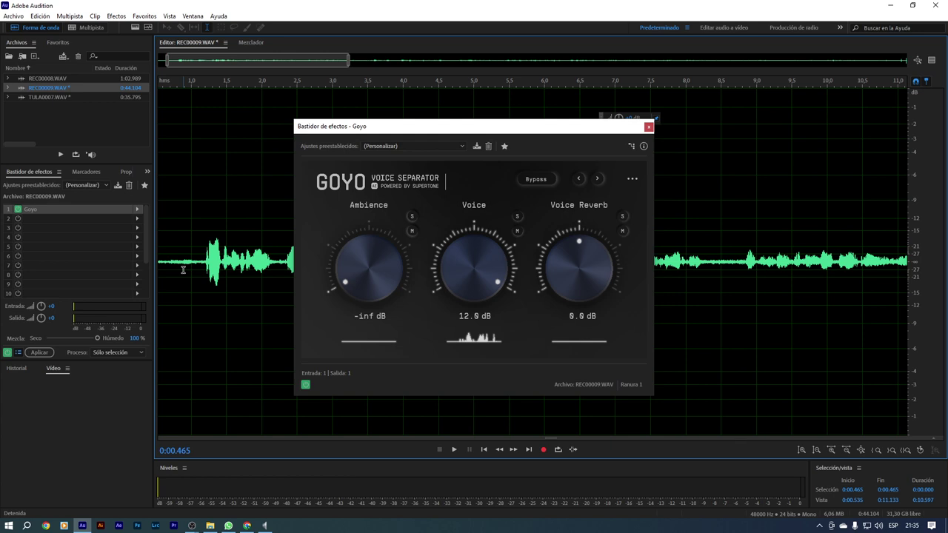
pyautogui.moveTo(398, 136); pyautogui.dragTo(553, 88)
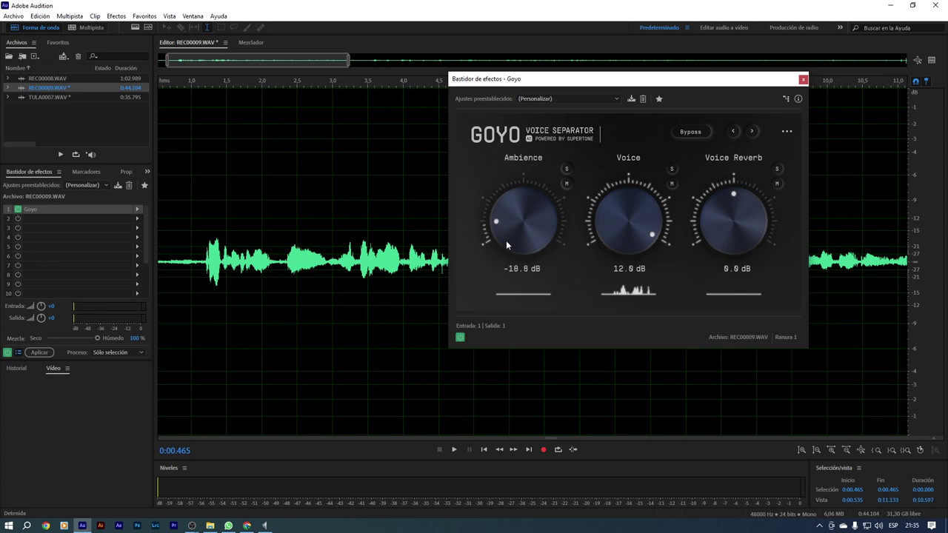
pyautogui.scroll(-2, 208, 274)
pyautogui.moveTo(187, 268); pyautogui.dragTo(354, 273)
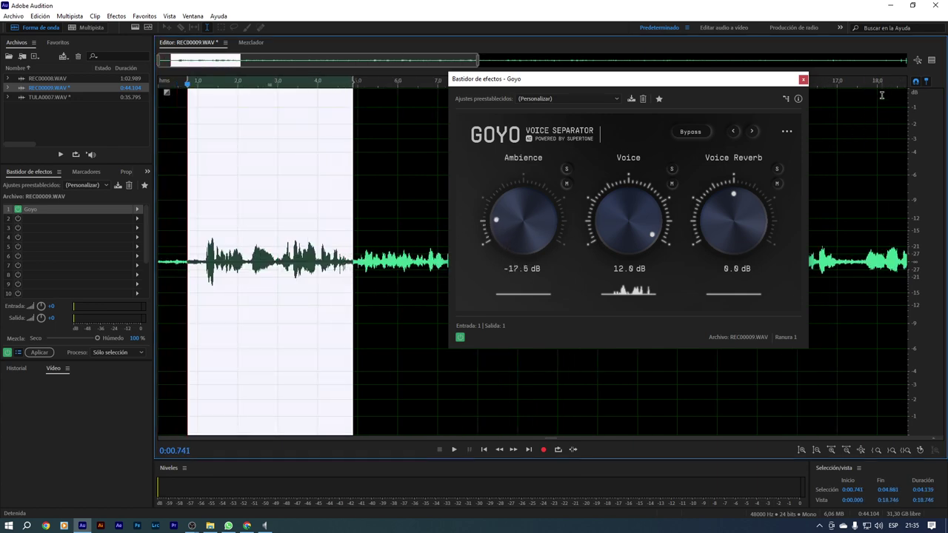
# Step: Show the preview editor and compare the processed waveform with Ambience at -inf dB, 1.2 dB and -4.4 dB
pyautogui.click(931, 60)
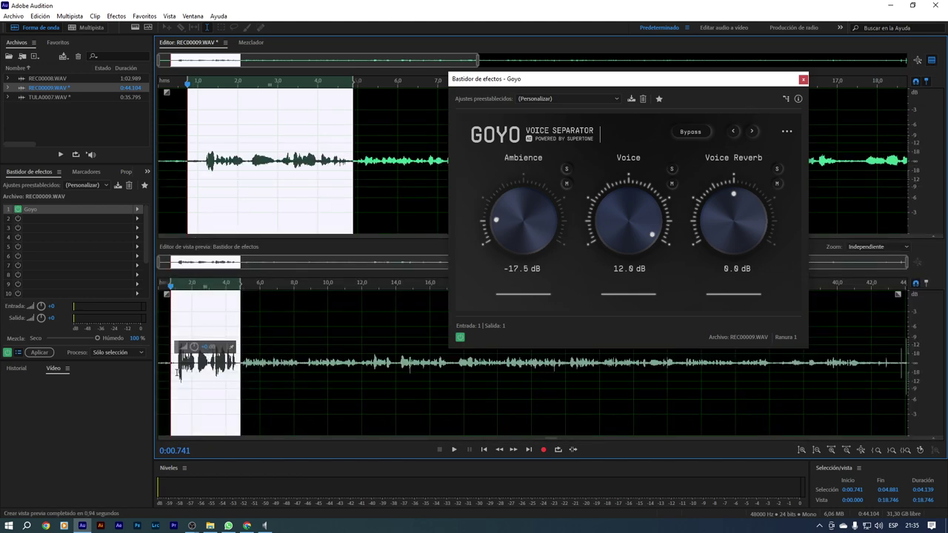
pyautogui.scroll(3, 177, 370)
pyautogui.scroll(3, 220, 203)
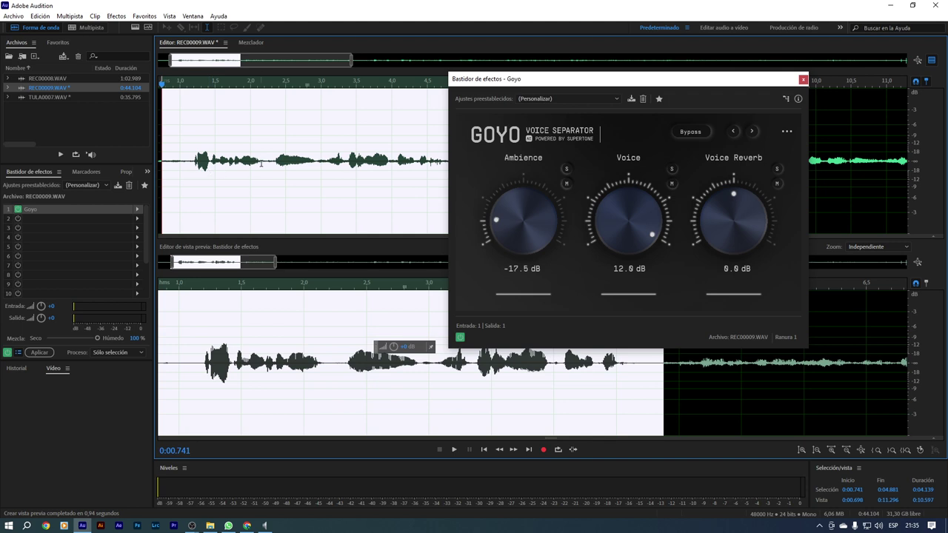
pyautogui.moveTo(509, 226); pyautogui.dragTo(522, 265)
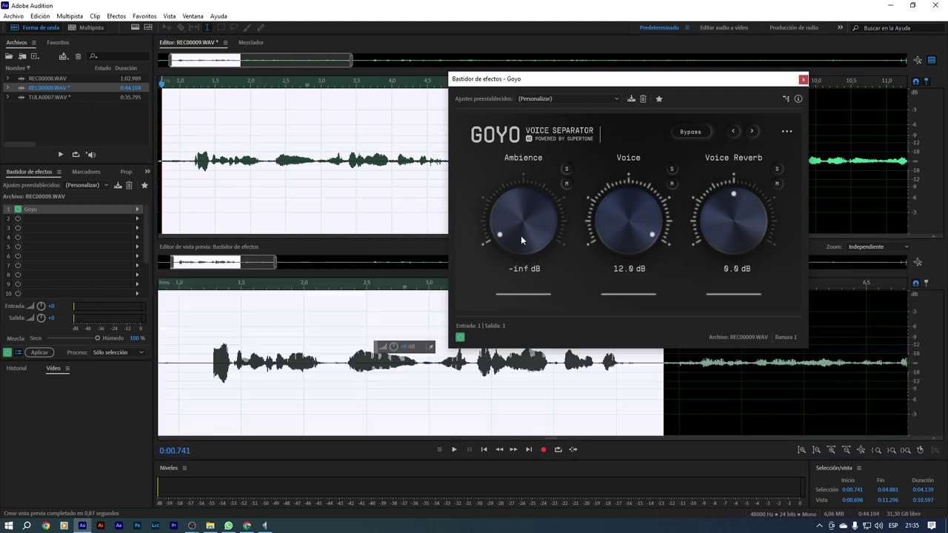
pyautogui.moveTo(521, 235); pyautogui.dragTo(521, 200)
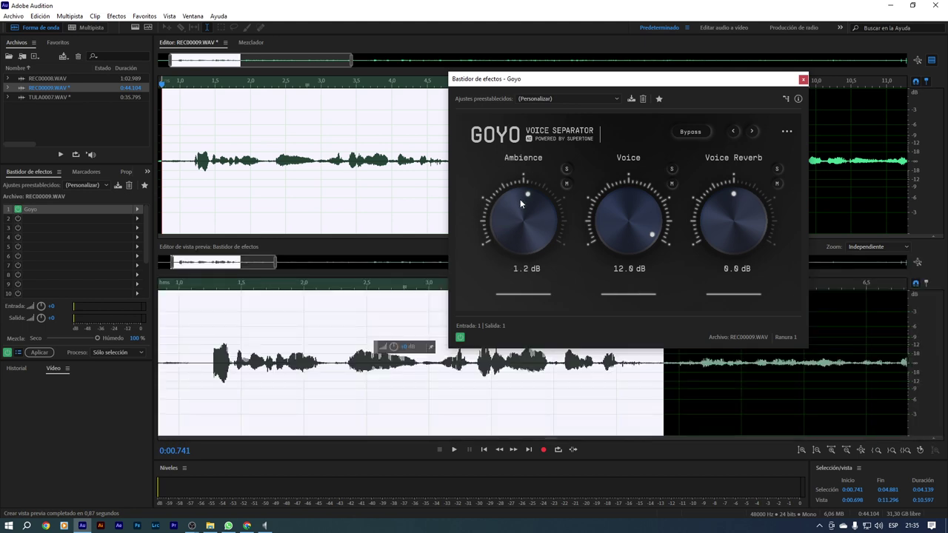
pyautogui.moveTo(519, 199); pyautogui.dragTo(518, 215)
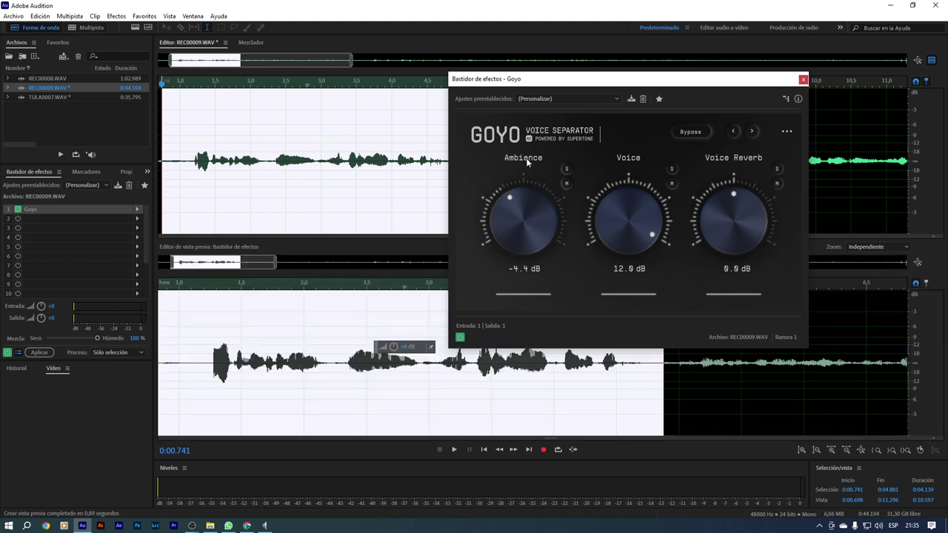
# Step: Hide the preview editor to return to the single waveform of REC00009.WAV
pyautogui.click(932, 62)
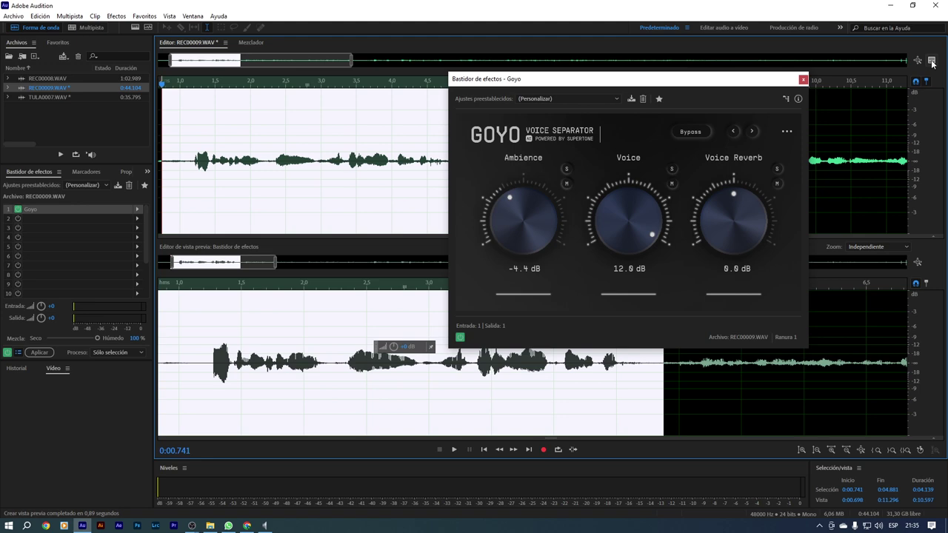
pyautogui.click(931, 62)
pyautogui.scroll(-3, 266, 283)
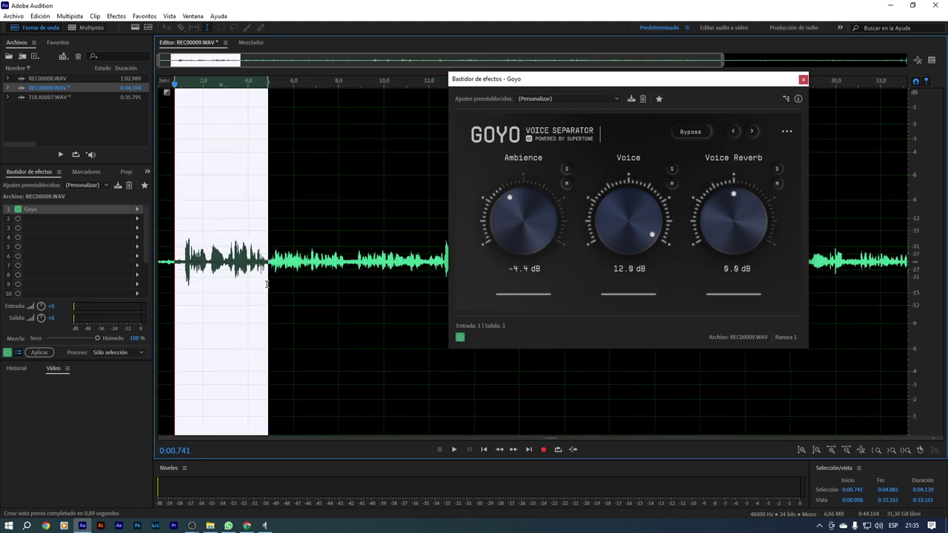
# Step: Clear the selection, play the recording from 0:00.393 and lower Ambience to -10.0 dB during playback
pyautogui.click(217, 286)
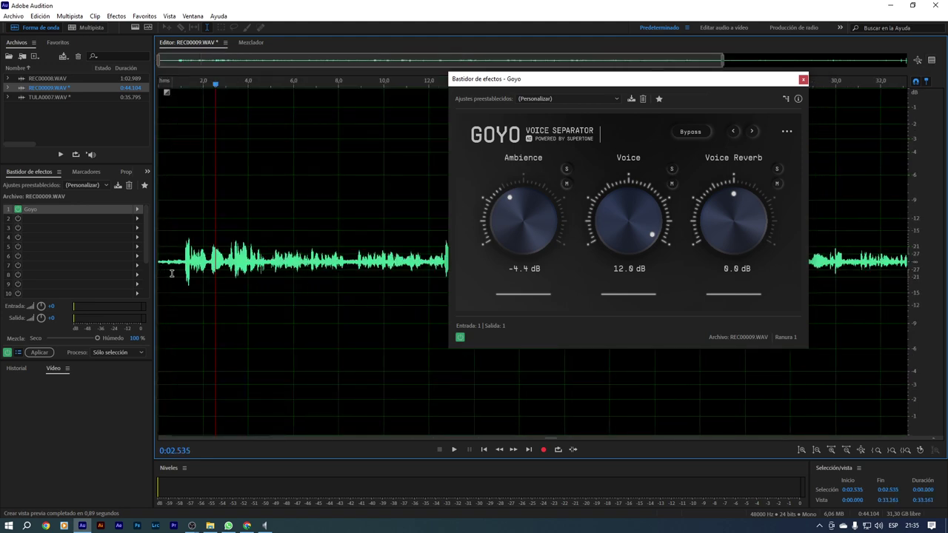
pyautogui.click(171, 273)
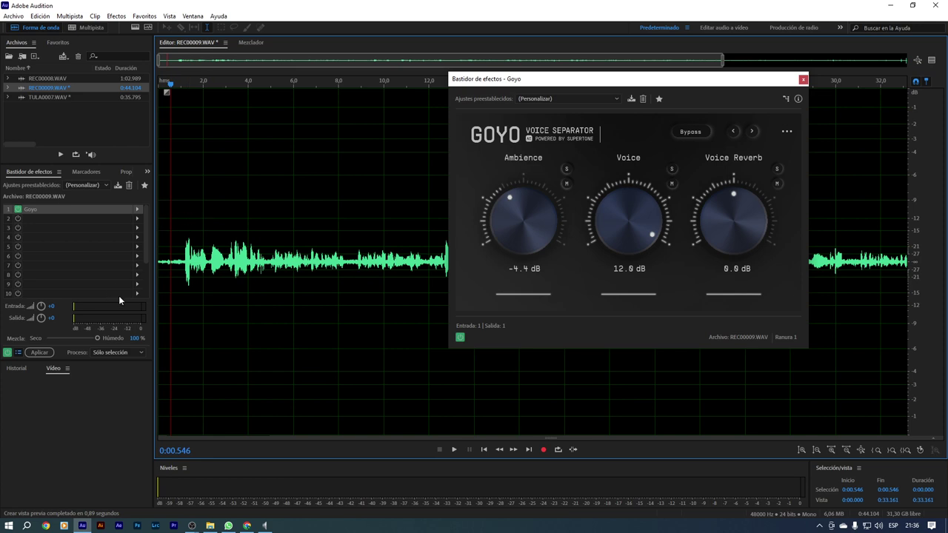
pyautogui.press('space')
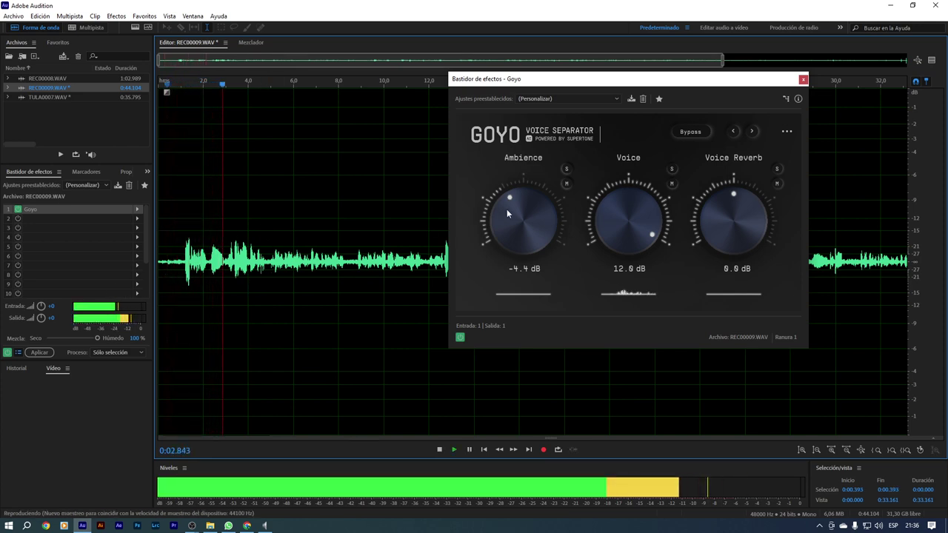
pyautogui.moveTo(508, 203); pyautogui.dragTo(511, 212)
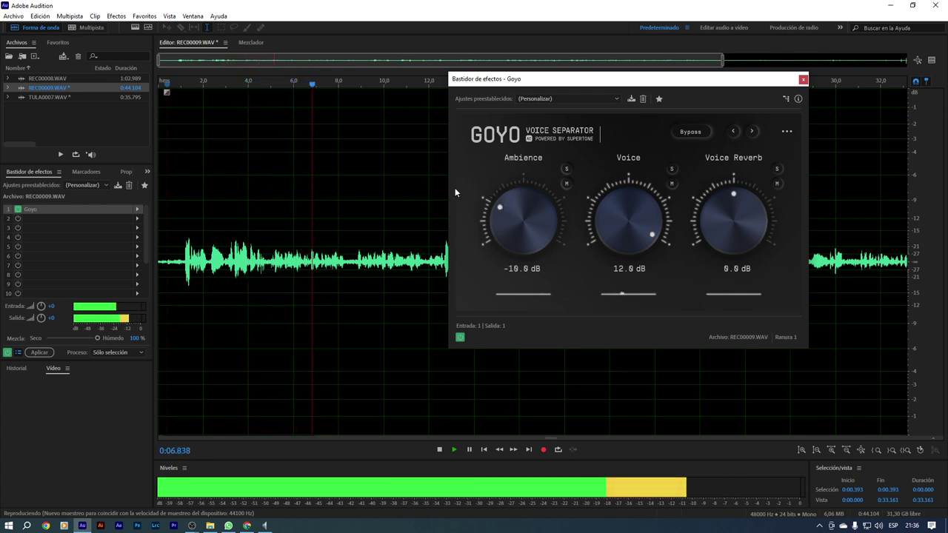
# Step: Amplify the whole recording with the on-waveform gain control during playback, keeping the Goyo window clear of it
pyautogui.moveTo(489, 78); pyautogui.dragTo(318, 190)
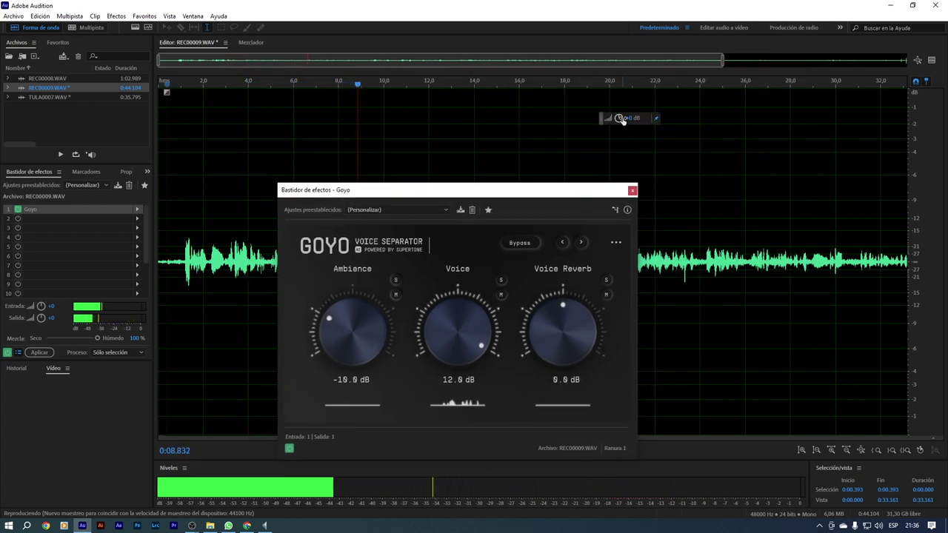
pyautogui.moveTo(619, 117); pyautogui.dragTo(619, 112)
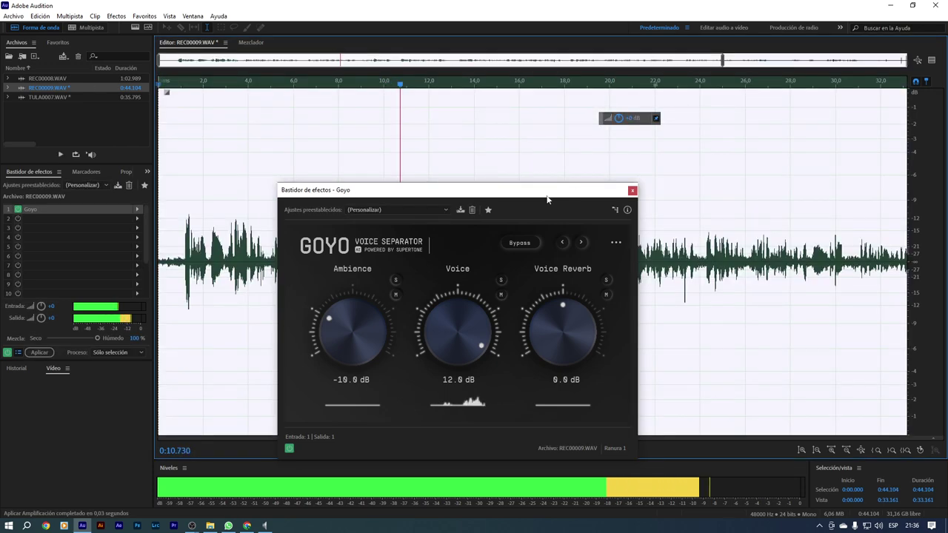
pyautogui.moveTo(542, 198); pyautogui.dragTo(316, 90)
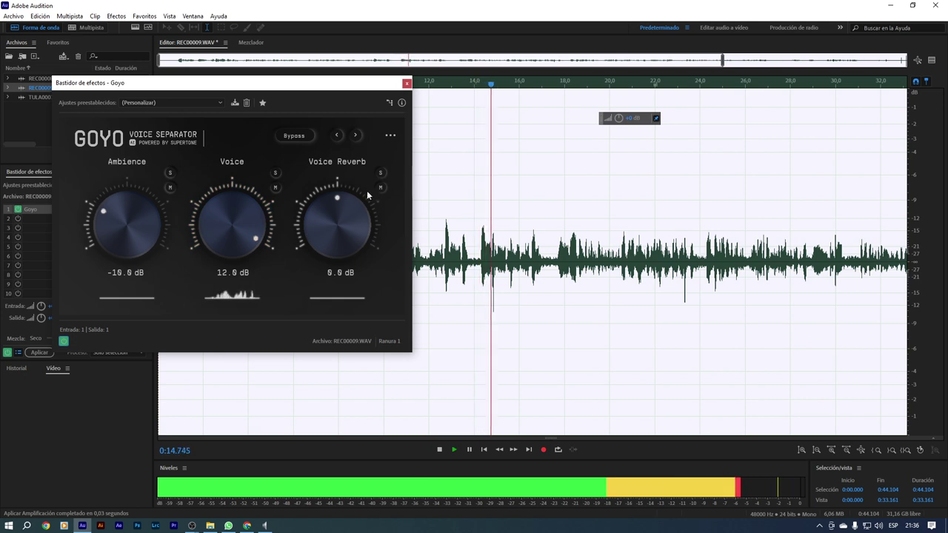
# Step: Set Voice to 11.5 dB and Ambience to -6.8 dB during playback, and compare the sound with Bypass on and off
pyautogui.moveTo(265, 237); pyautogui.dragTo(263, 238)
pyautogui.moveTo(108, 217); pyautogui.dragTo(108, 216)
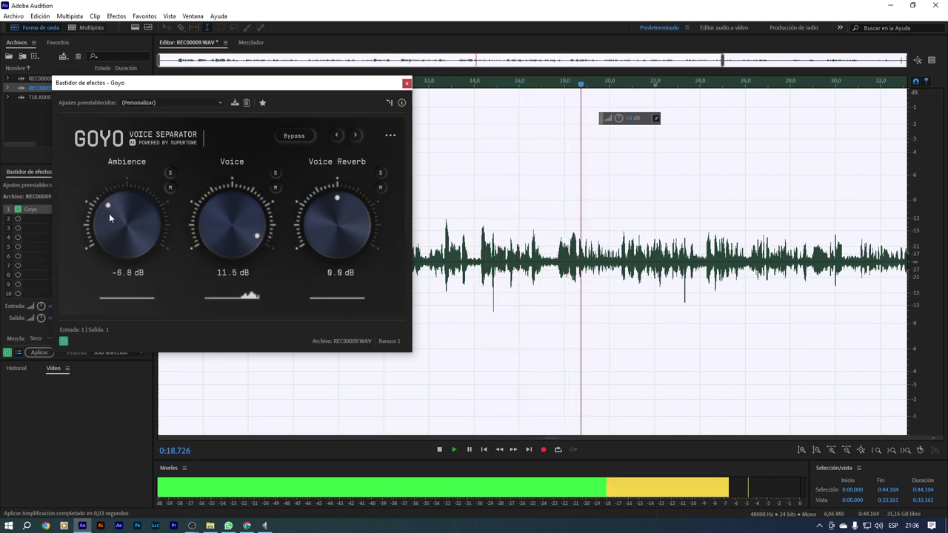
pyautogui.click(291, 135)
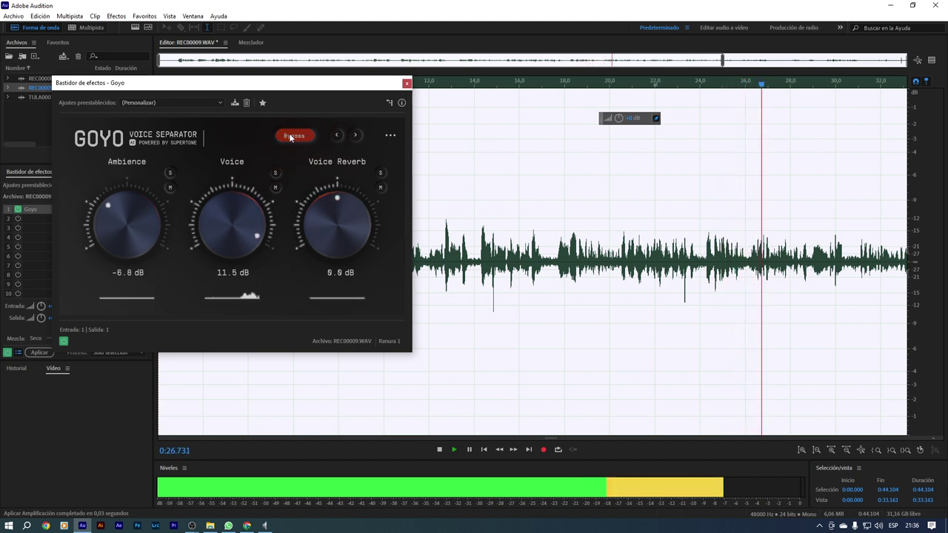
pyautogui.click(293, 136)
# Step: Clear the selection in the waveform, stop playback and close the Goyo window
pyautogui.click(525, 181)
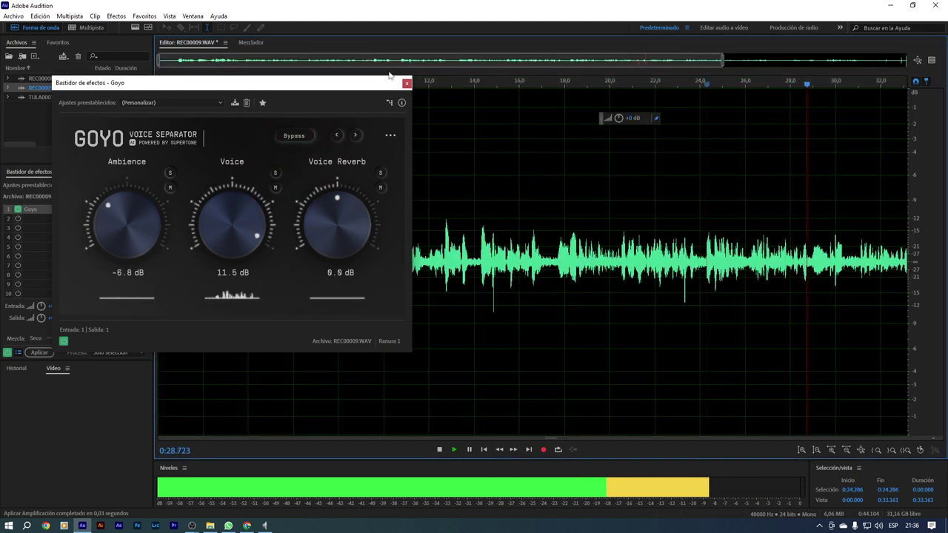
pyautogui.press('space')
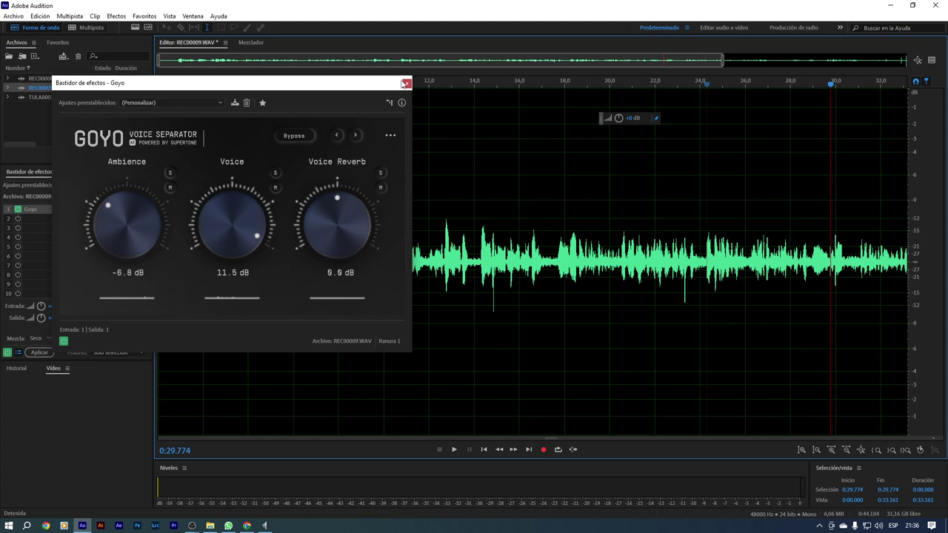
pyautogui.click(406, 84)
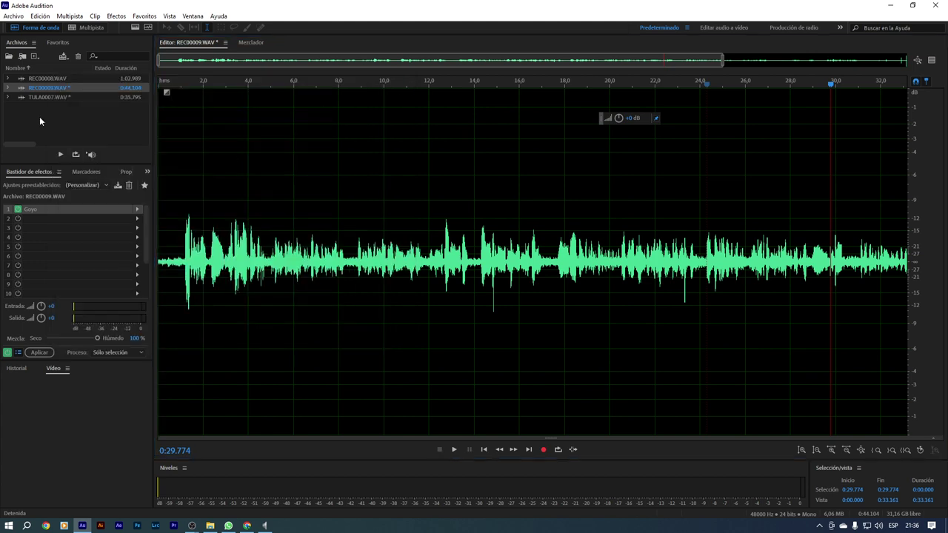
# Step: Open REC00008.WAV and listen to the unprocessed recording briefly from 0:01.785
pyautogui.doubleClick(50, 78)
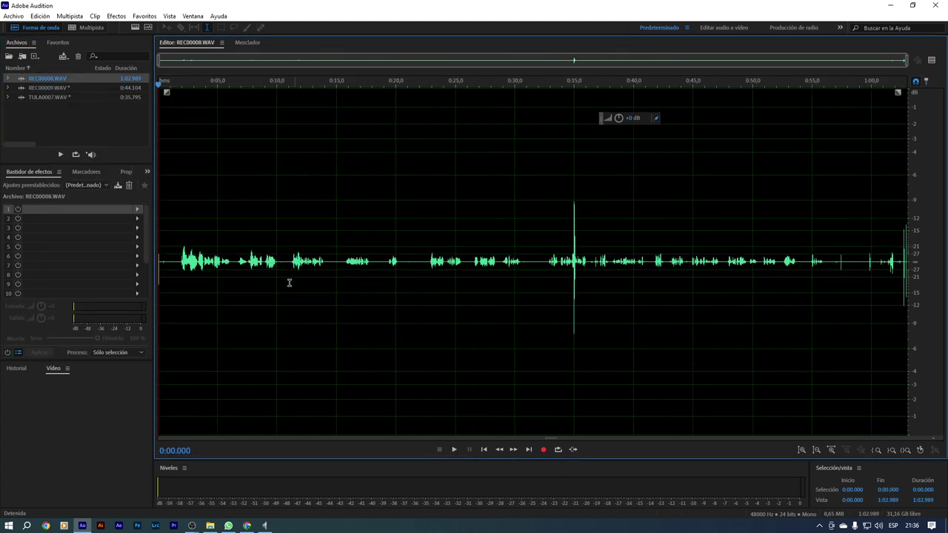
pyautogui.click(178, 271)
pyautogui.press('space')
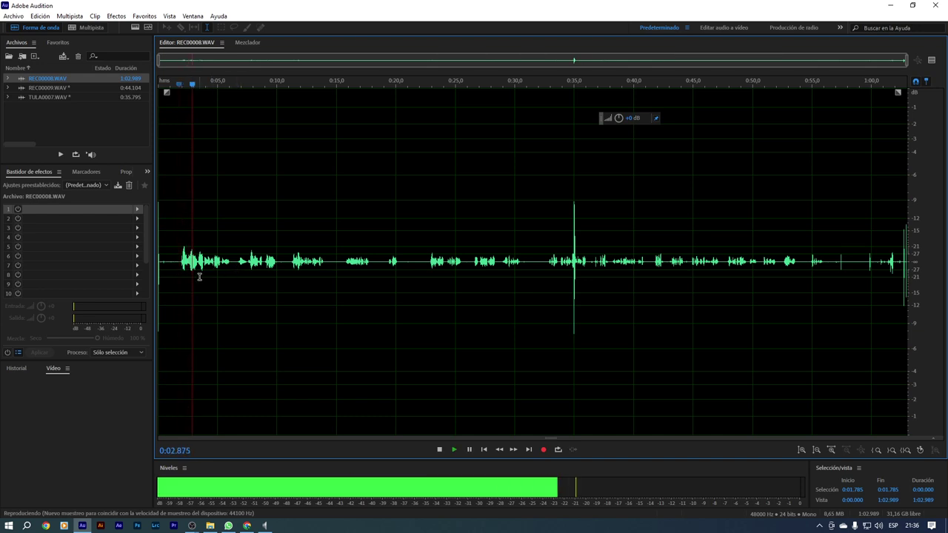
pyautogui.press('space')
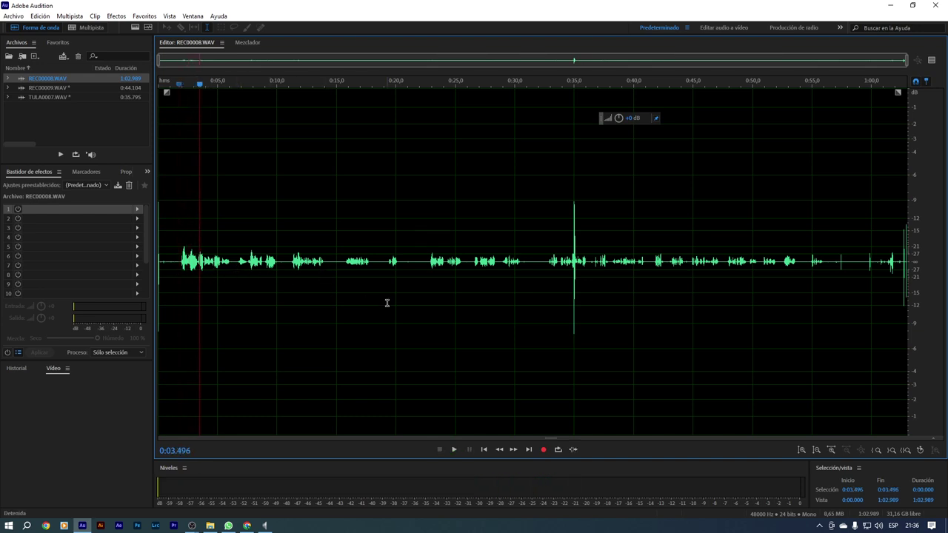
# Step: Load Supertone's Goyo effect into the first slot of REC00008.WAV's effects rack
pyautogui.click(137, 210)
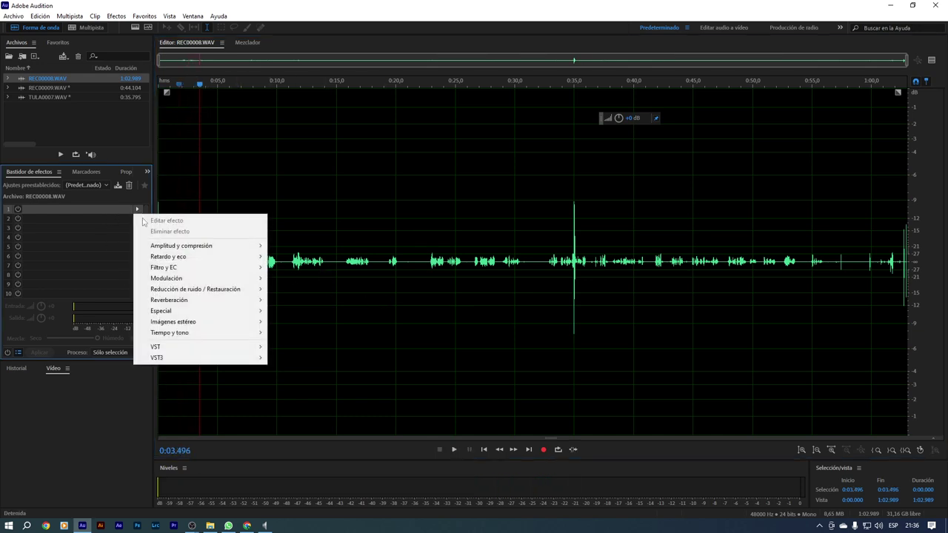
pyautogui.moveTo(219, 251)
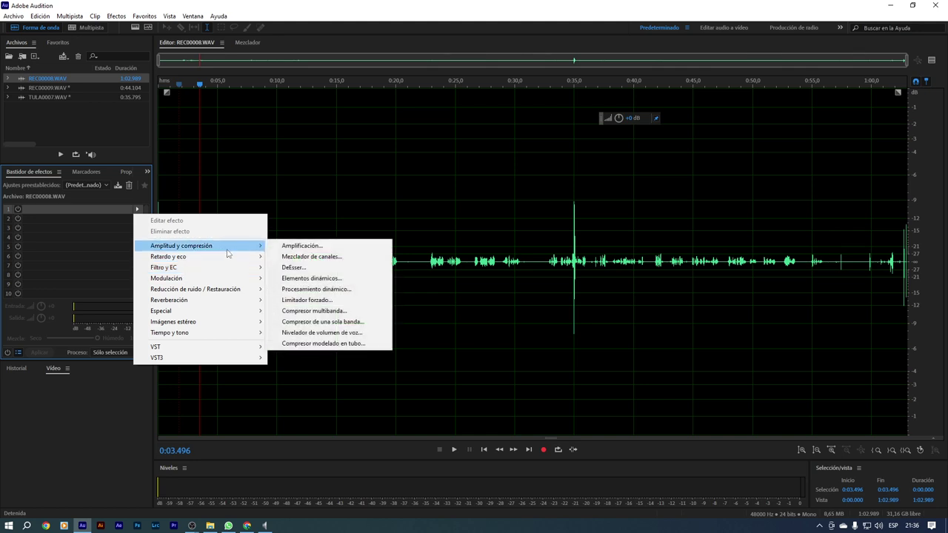
pyautogui.moveTo(223, 346)
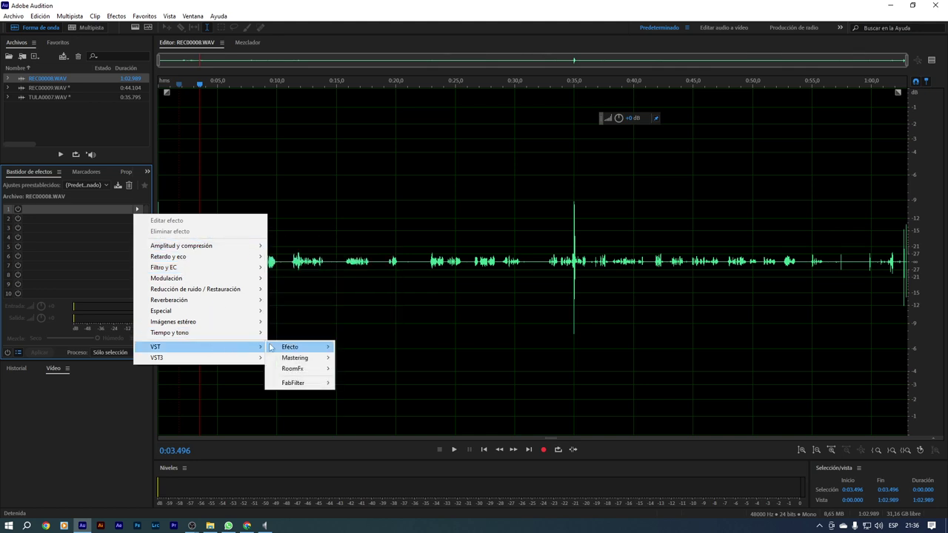
pyautogui.moveTo(294, 347)
pyautogui.moveTo(385, 369)
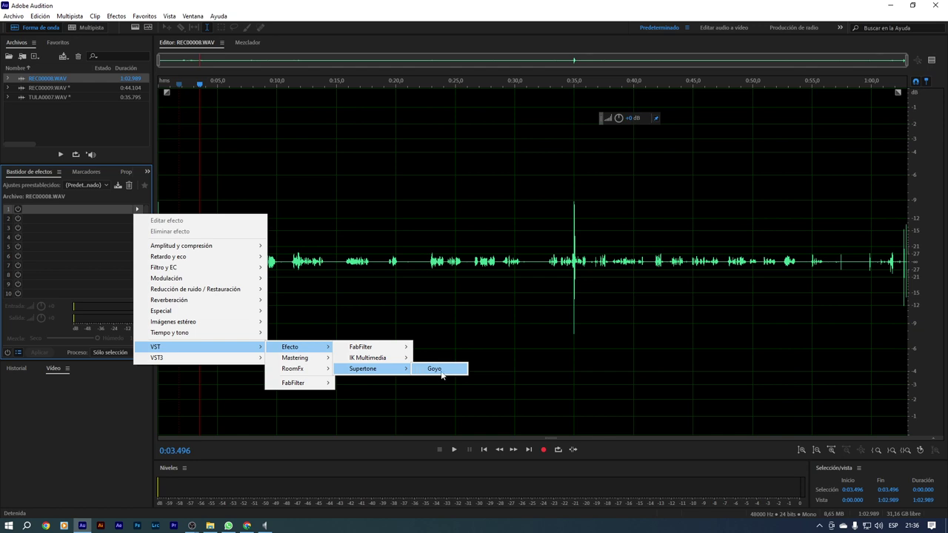
pyautogui.click(448, 368)
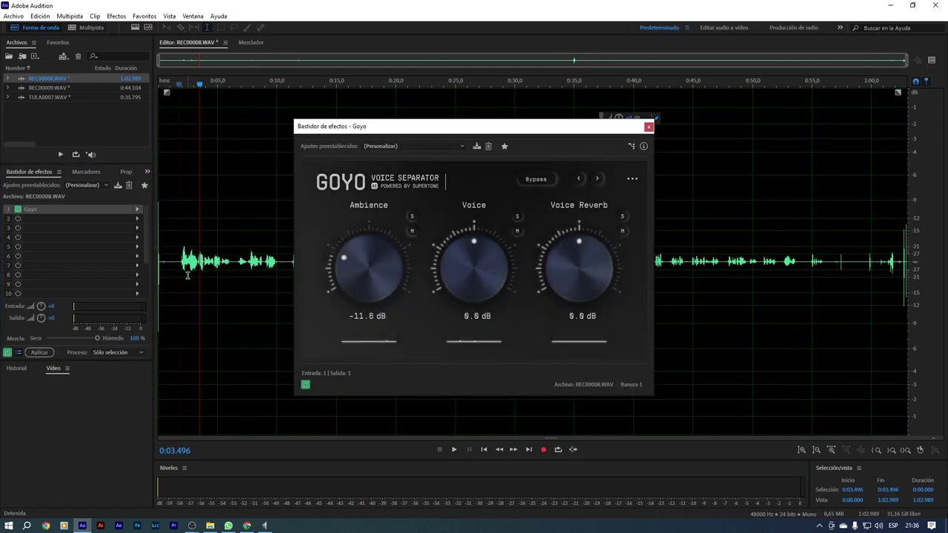
# Step: Select the audio from 0:01.287 to 0:34.757, before the loud peak, and amplify it with the on-waveform gain control
pyautogui.moveTo(428, 127); pyautogui.dragTo(444, 339)
pyautogui.moveTo(174, 262); pyautogui.dragTo(570, 294)
pyautogui.scroll(5, 568, 294)
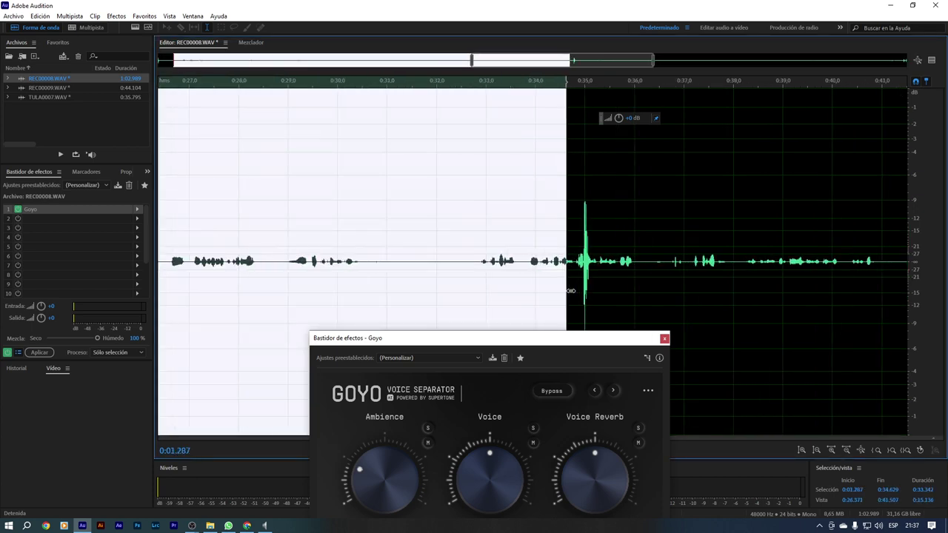
pyautogui.scroll(-6, 565, 287)
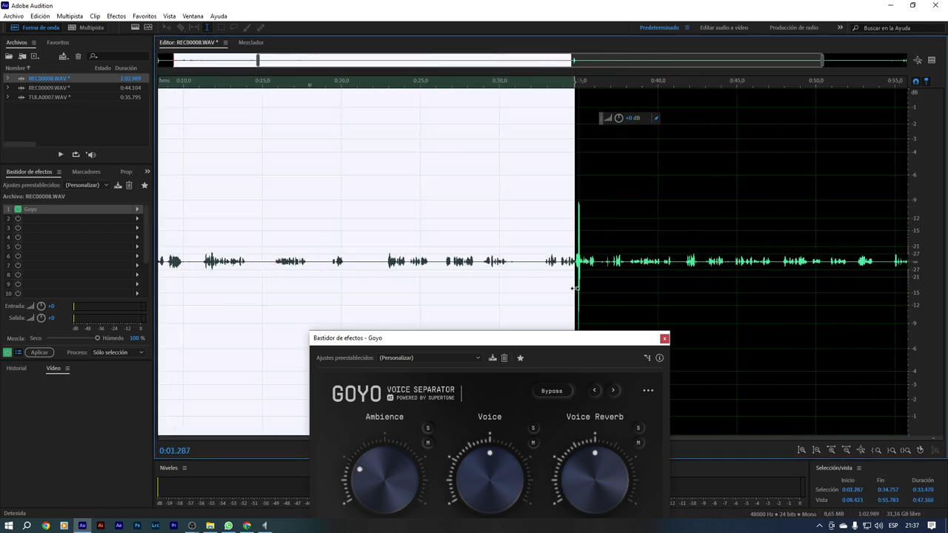
pyautogui.moveTo(618, 119); pyautogui.dragTo(641, 105)
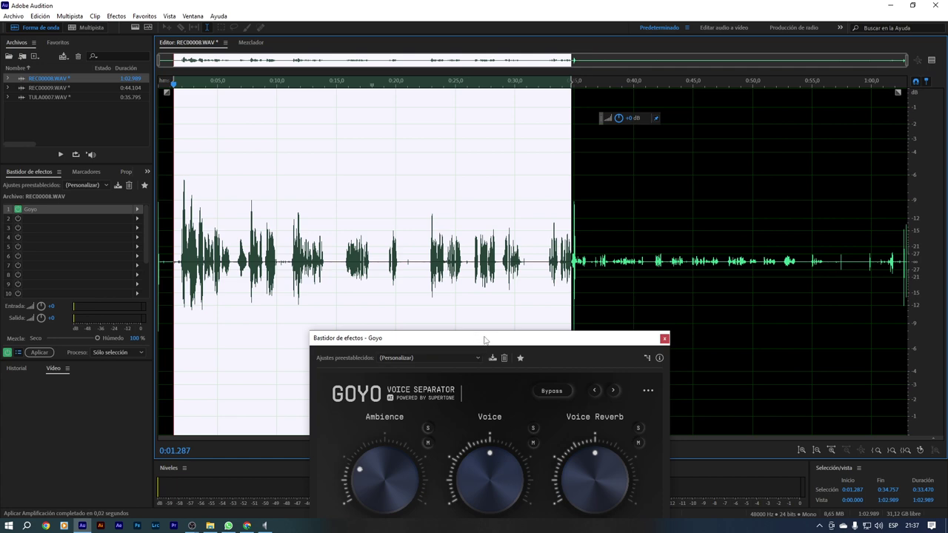
# Step: Move the Goyo window clear of the opening waveform, clear the selection and place the playhead at 0:01.411
pyautogui.moveTo(485, 340); pyautogui.dragTo(684, 100)
pyautogui.click(290, 262)
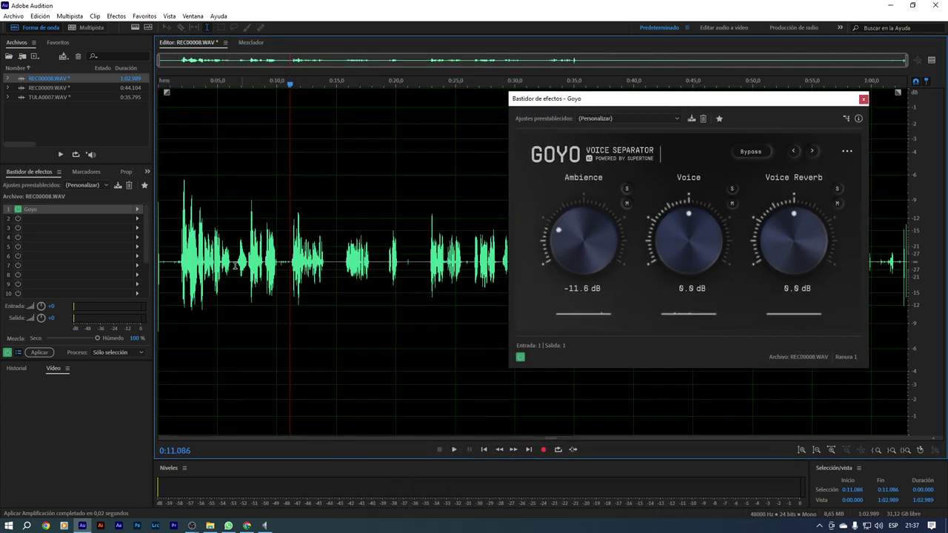
pyautogui.click(174, 263)
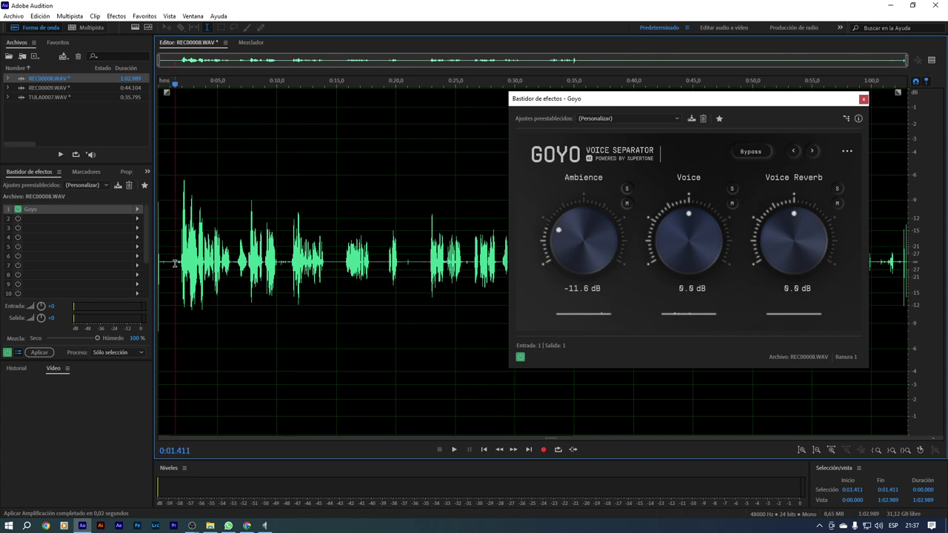
# Step: Reset Goyo's Ambience to 0.0 dB, play REC00008.WAV from 0:00.539 and raise Voice to 6.8 dB during playback
pyautogui.doubleClick(559, 232)
pyautogui.click(211, 279)
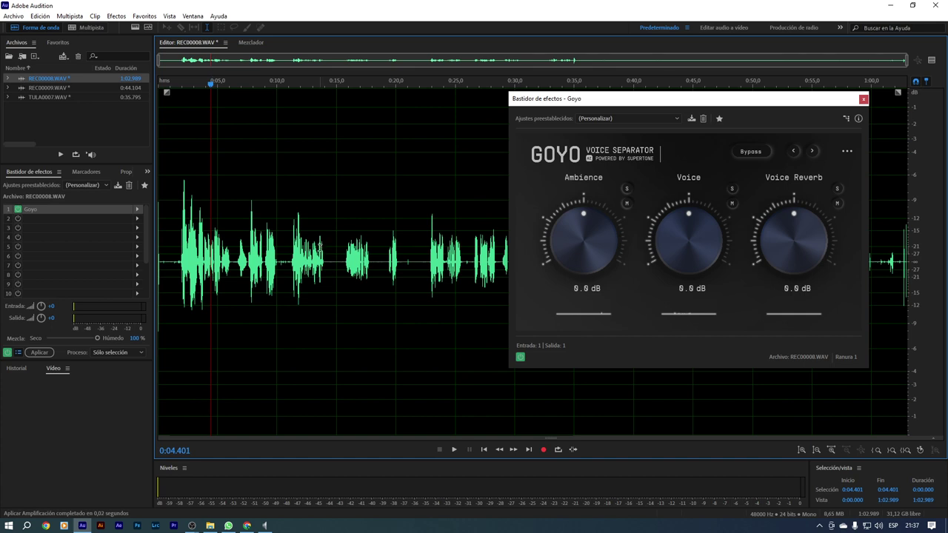
pyautogui.click(164, 284)
pyautogui.press('space')
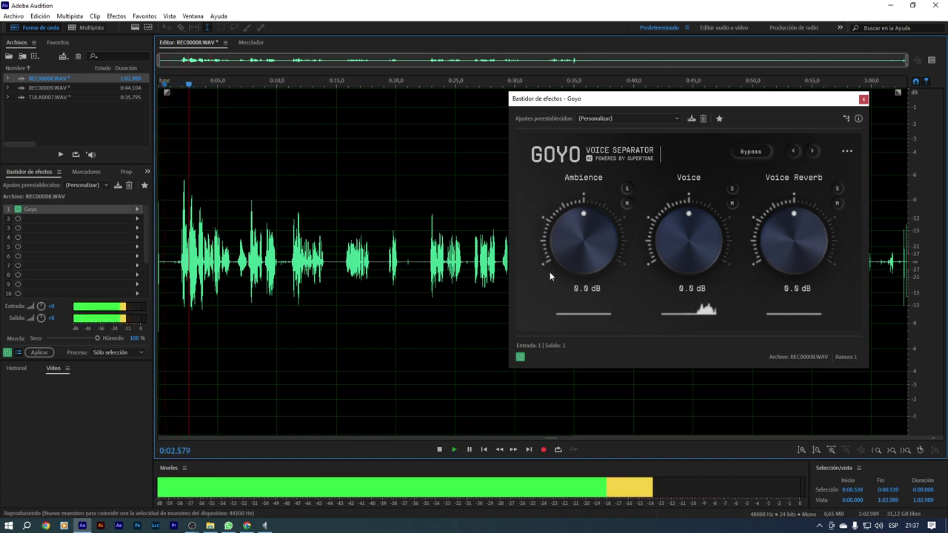
pyautogui.moveTo(688, 213)
pyautogui.mouseDown()
pyautogui.moveTo(689, 193)
pyautogui.moveTo(688, 213)
pyautogui.mouseUp()
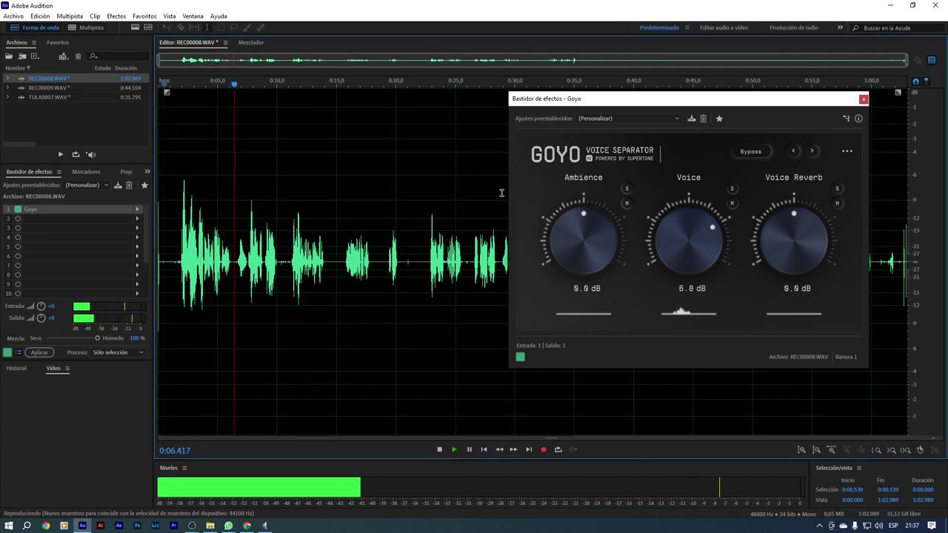
# Step: Show the effects preview for the audio from 0:06.892 to 0:21.134 and set Ambience to -10.4 dB and Voice to 12.0 dB
pyautogui.click(933, 62)
pyautogui.moveTo(243, 178); pyautogui.dragTo(408, 177)
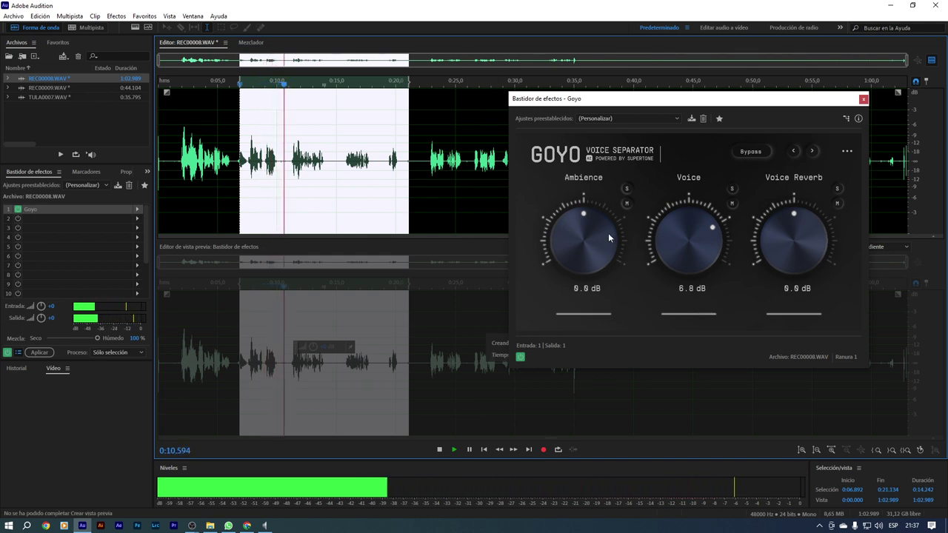
pyautogui.moveTo(590, 225); pyautogui.dragTo(587, 268)
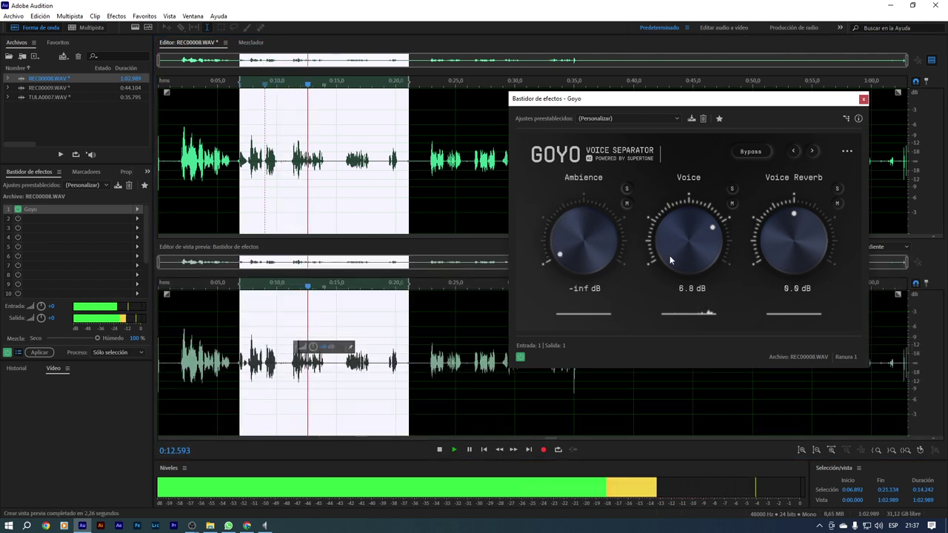
pyautogui.moveTo(704, 246); pyautogui.dragTo(701, 252)
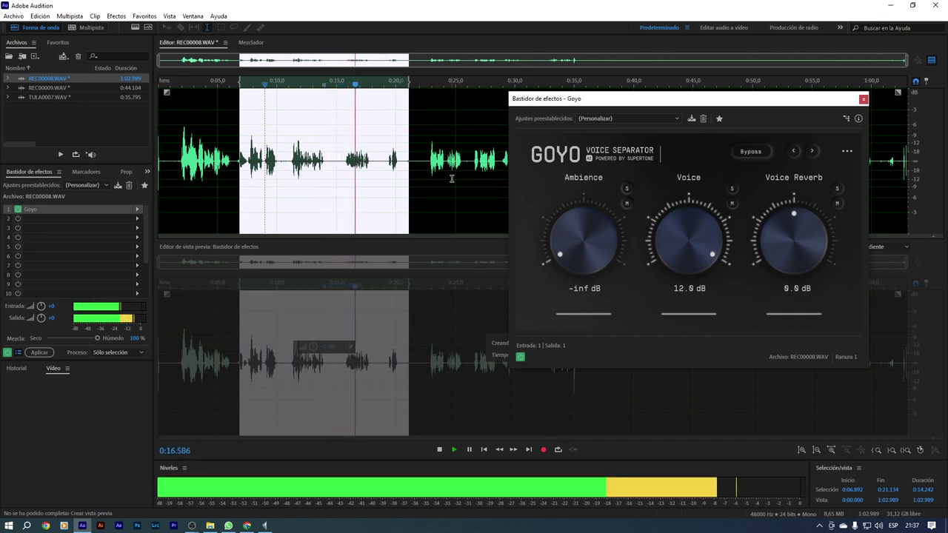
pyautogui.moveTo(568, 240); pyautogui.dragTo(565, 222)
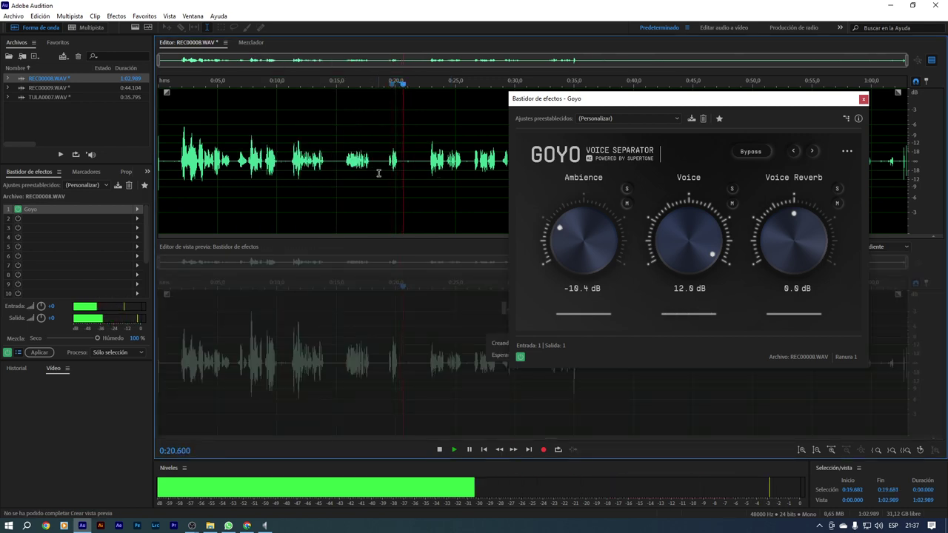
# Step: Bypass Goyo and listen briefly to the unprocessed recording from 0:18.269 for comparison
pyautogui.click(751, 152)
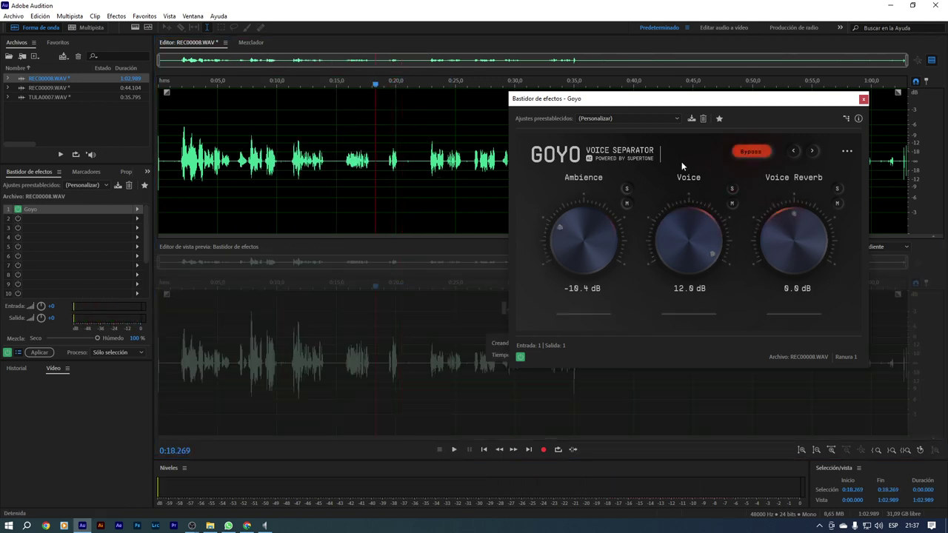
pyautogui.press('space')
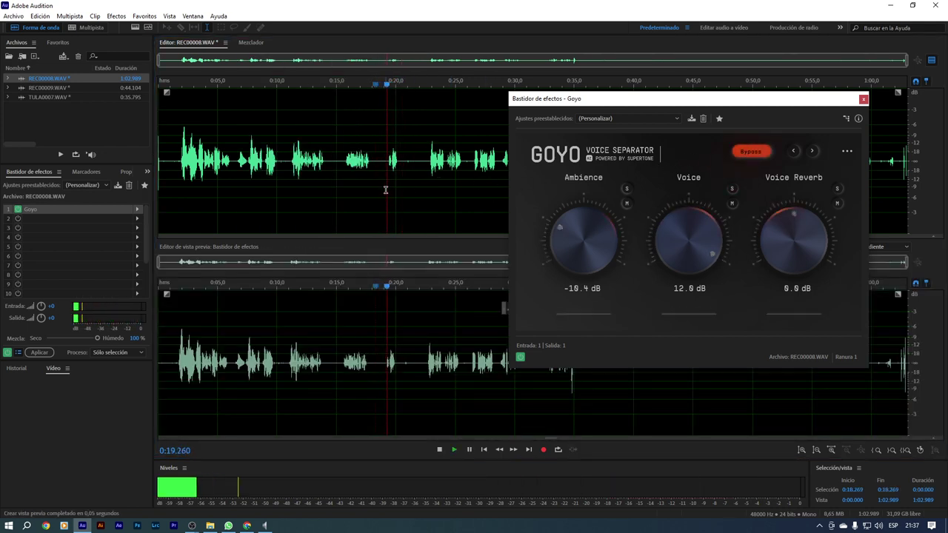
pyautogui.press('space')
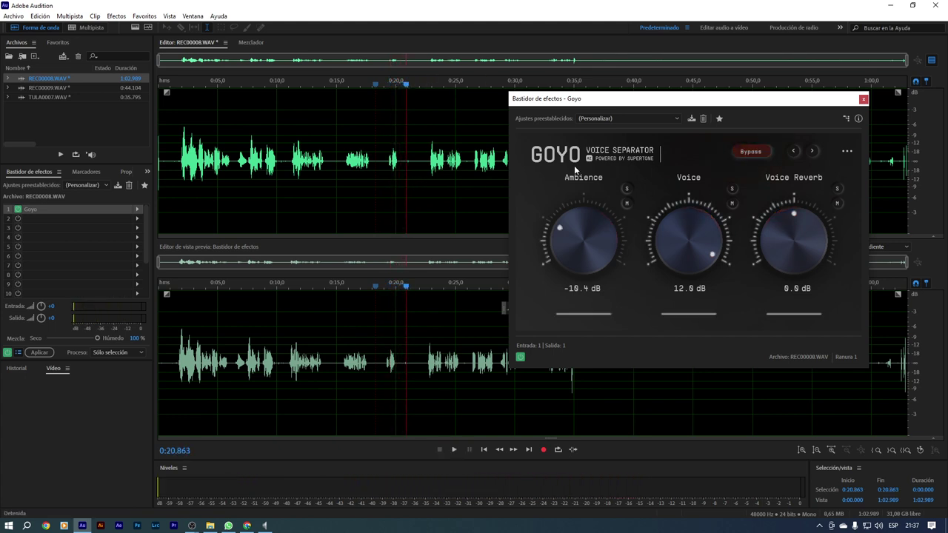
# Step: Hide the preview editor, play the recording from 0:19.598 with Goyo active and lower Ambience to -15.9 dB
pyautogui.click(392, 172)
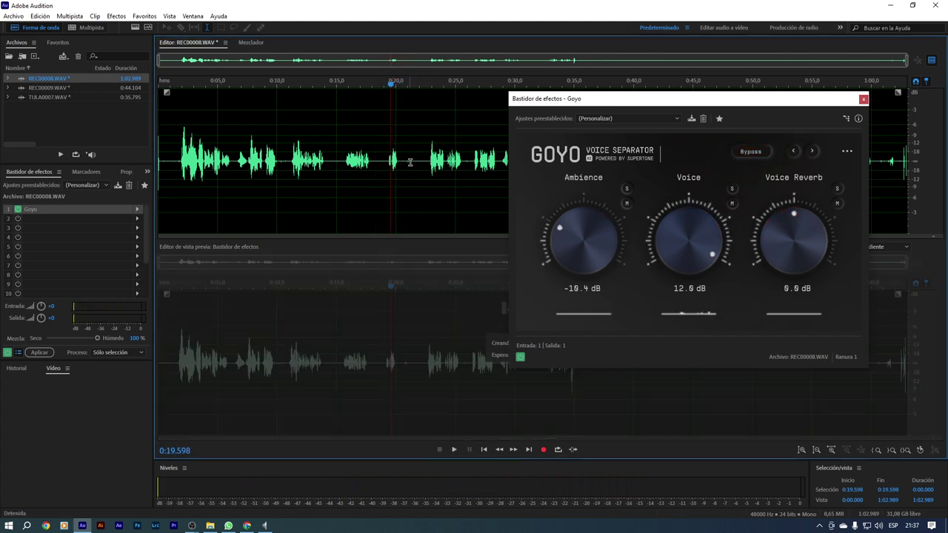
pyautogui.click(931, 60)
pyautogui.press('space')
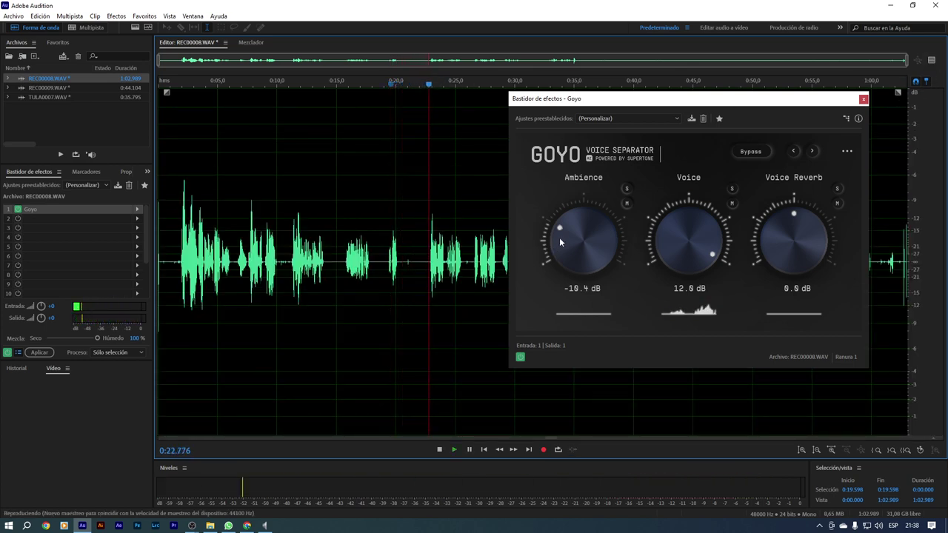
pyautogui.moveTo(561, 243); pyautogui.dragTo(561, 254)
# Step: Toggle Goyo's bypass during playback to compare the sound, moving its window off the later waveform, and stop with bypass on
pyautogui.click(751, 151)
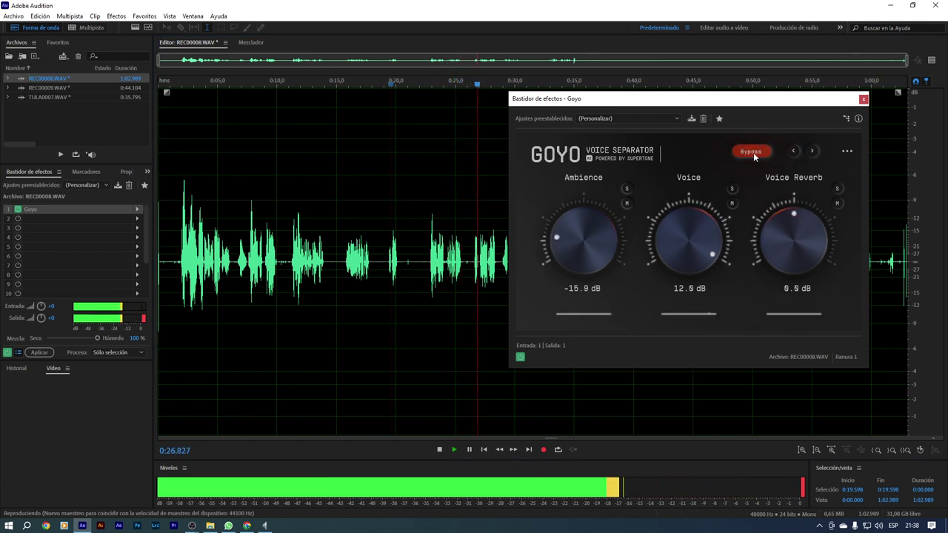
pyautogui.click(753, 152)
pyautogui.moveTo(666, 98); pyautogui.dragTo(301, 86)
pyautogui.click(381, 139)
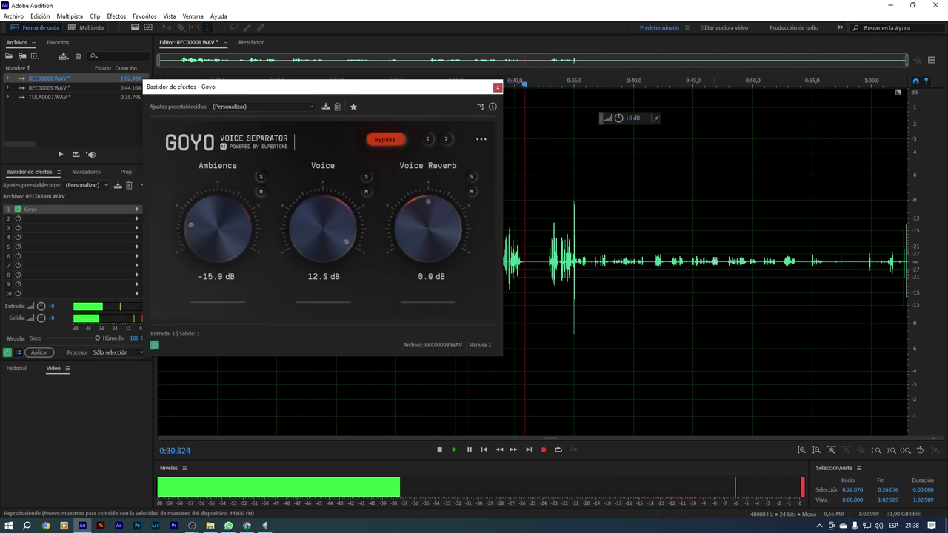
pyautogui.press('space')
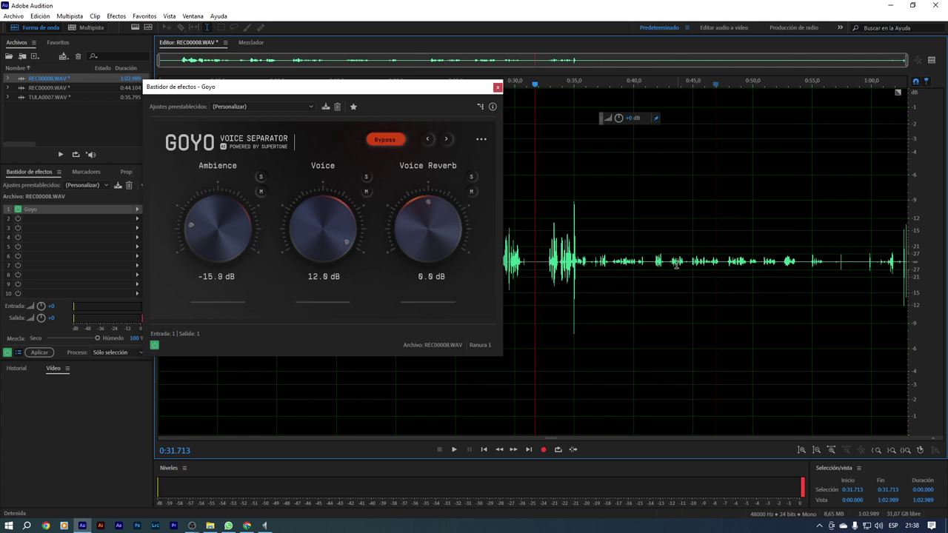
# Step: Examine the quiet stretch between phrases from 0:14.570 to 0:15.795 with Goyo bypassed, and close the Goyo window
pyautogui.moveTo(469, 94); pyautogui.dragTo(781, 89)
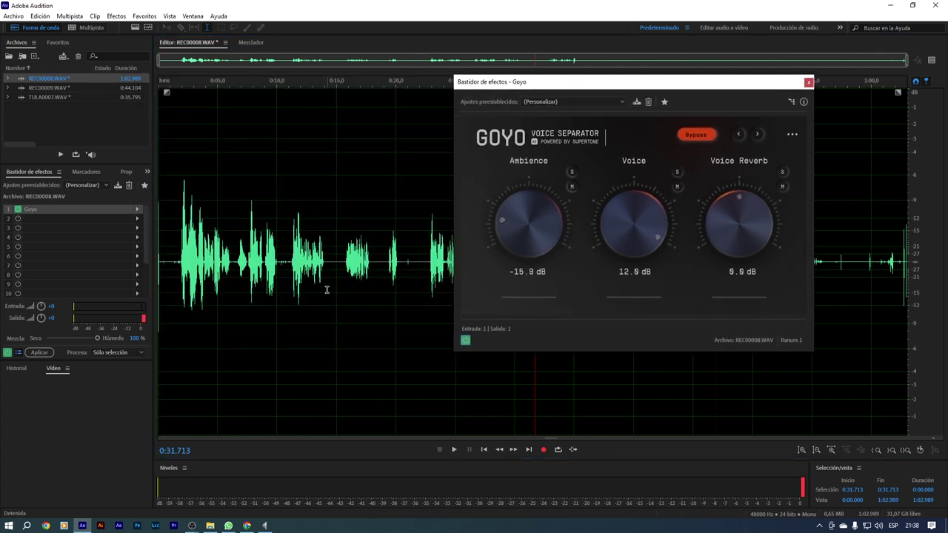
pyautogui.click(341, 258)
pyautogui.scroll(5, 342, 258)
pyautogui.moveTo(345, 268); pyautogui.dragTo(203, 280)
pyautogui.press('space')
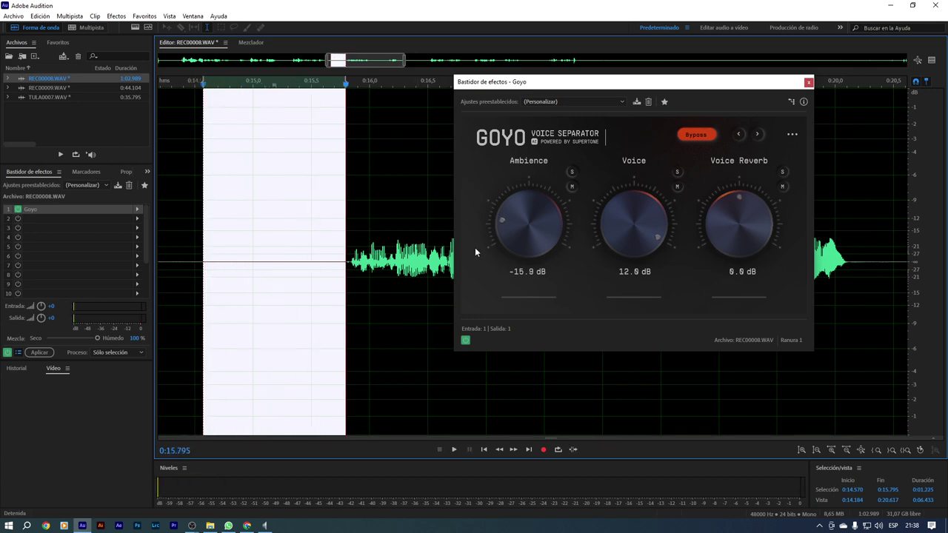
pyautogui.click(307, 235)
pyautogui.scroll(-10, 311, 236)
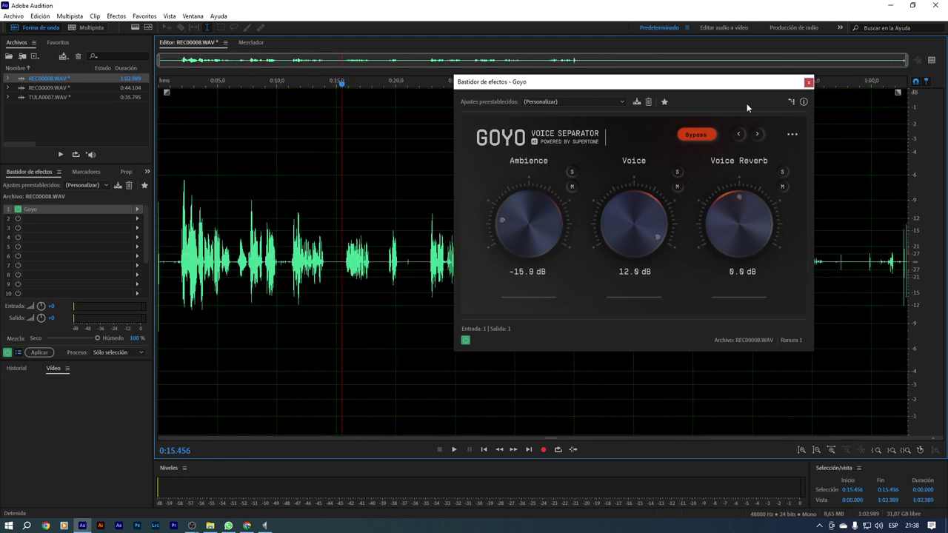
pyautogui.click(808, 83)
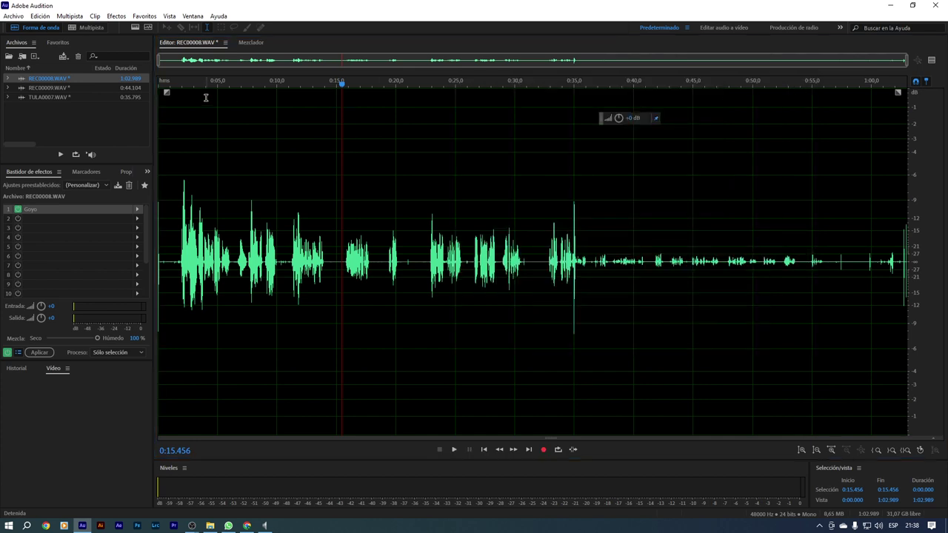
# Step: Open REC00009.WAV and listen briefly to a passage shortly after the ten-second mark
pyautogui.doubleClick(84, 89)
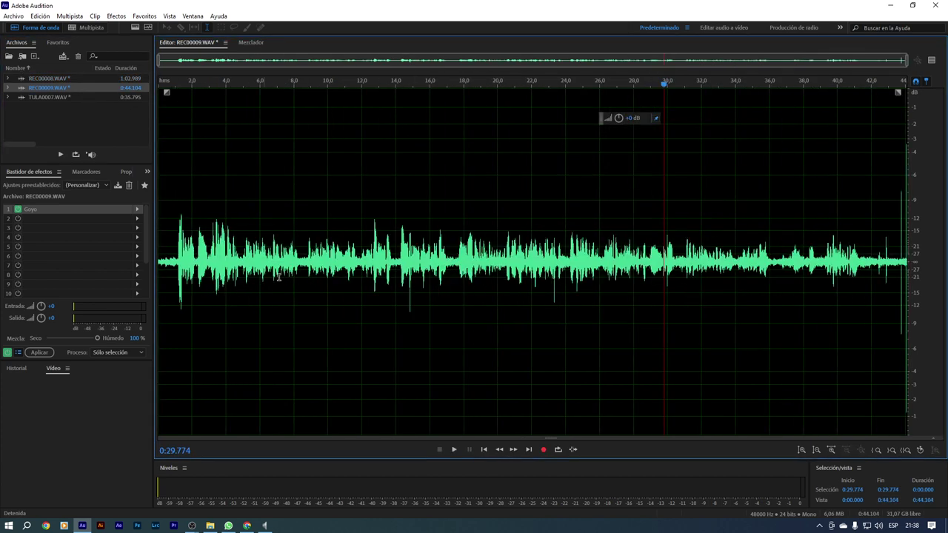
pyautogui.click(345, 267)
pyautogui.press('space')
pyautogui.press('space')
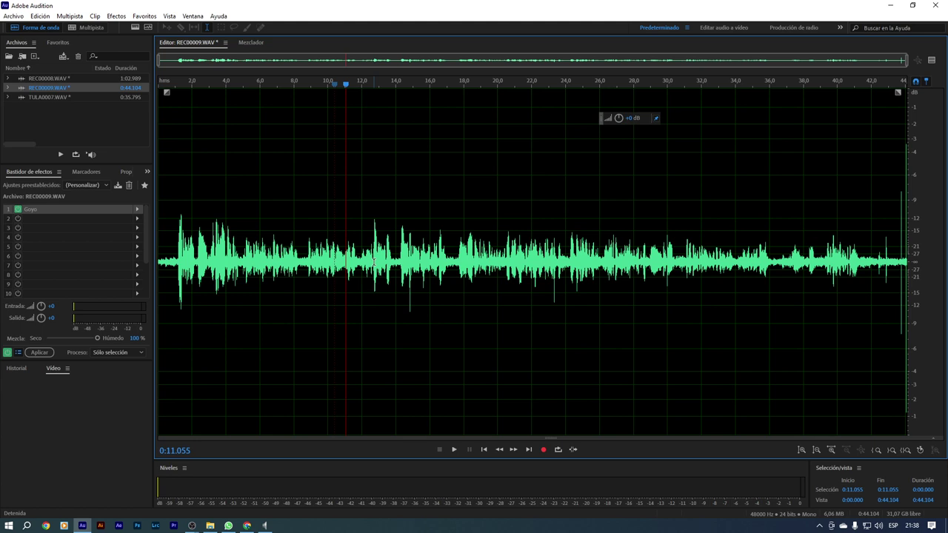
# Step: Open TULA0007.WAV, move the Goyo window clear of the opening waveform, and select and play the opening noise from 0:00.000 to 0:02.548
pyautogui.doubleClick(38, 96)
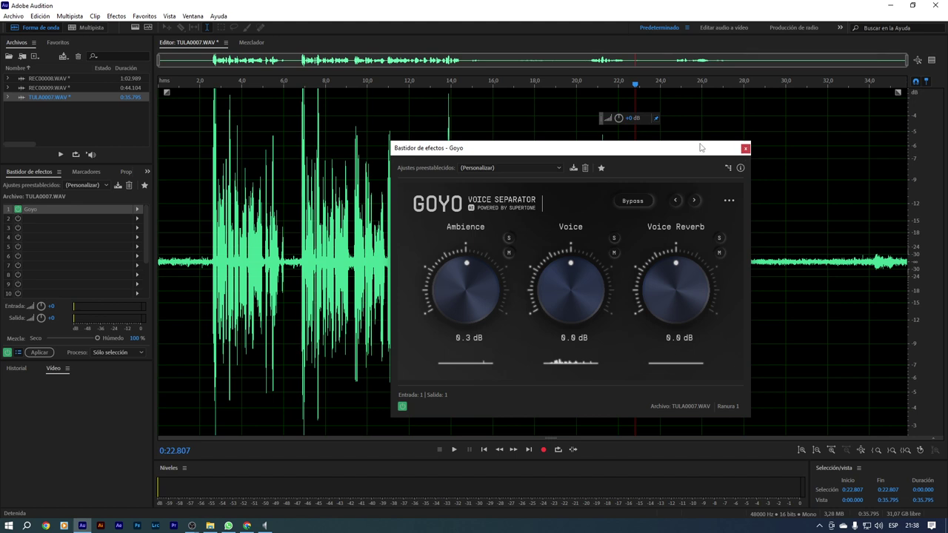
pyautogui.moveTo(702, 148); pyautogui.dragTo(759, 333)
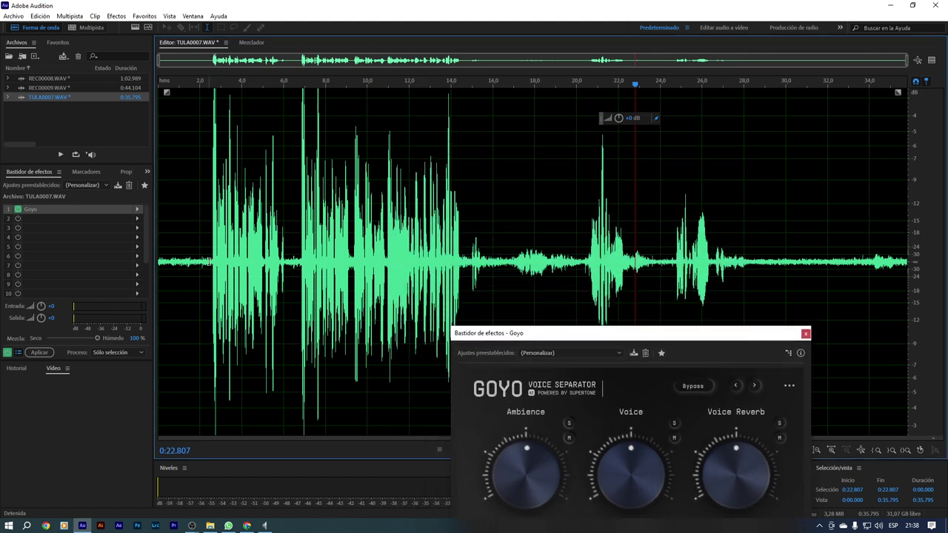
pyautogui.moveTo(203, 264); pyautogui.dragTo(30, 282)
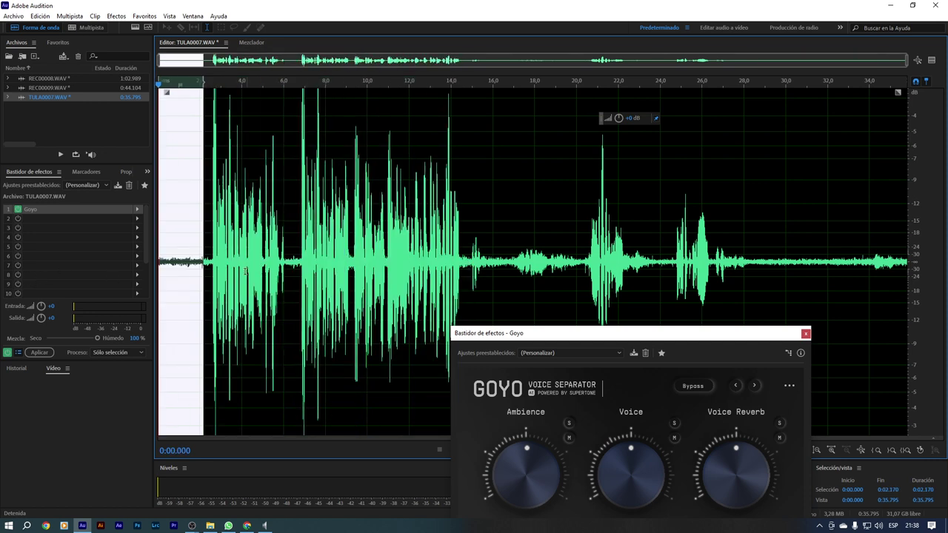
pyautogui.click(191, 276)
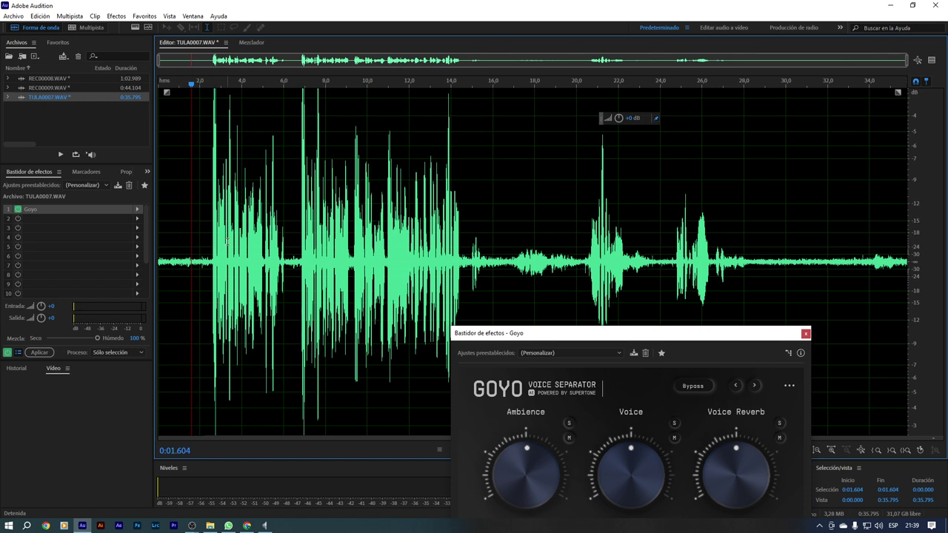
pyautogui.moveTo(211, 266); pyautogui.dragTo(136, 283)
pyautogui.press('space')
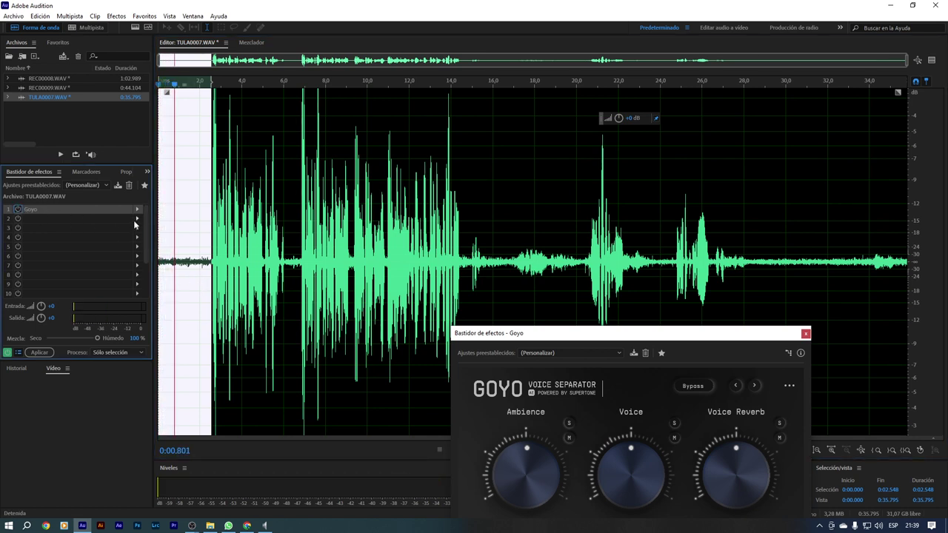
# Step: Load FabFilter Pro-Q 2 (Mono) into the second slot of TULA0007.WAV's effects rack
pyautogui.click(137, 220)
pyautogui.moveTo(204, 356)
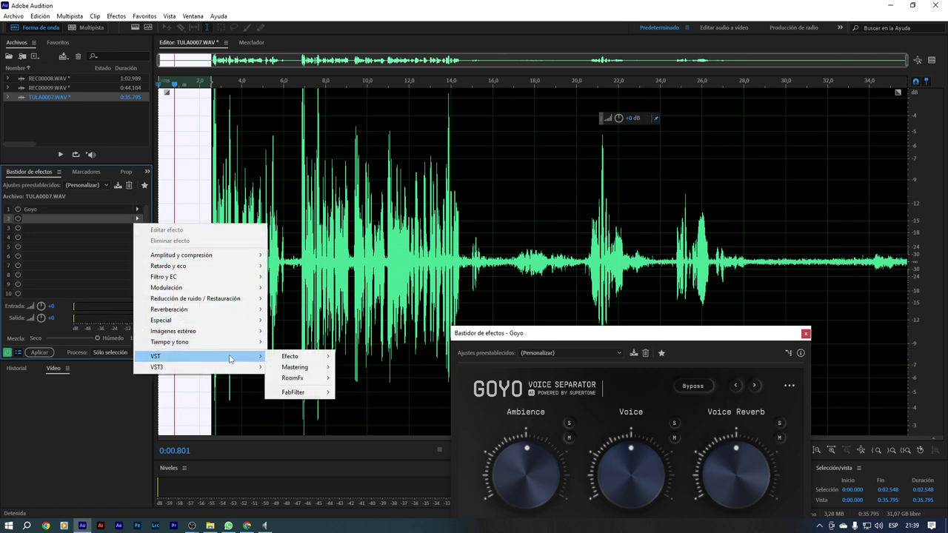
pyautogui.moveTo(322, 394)
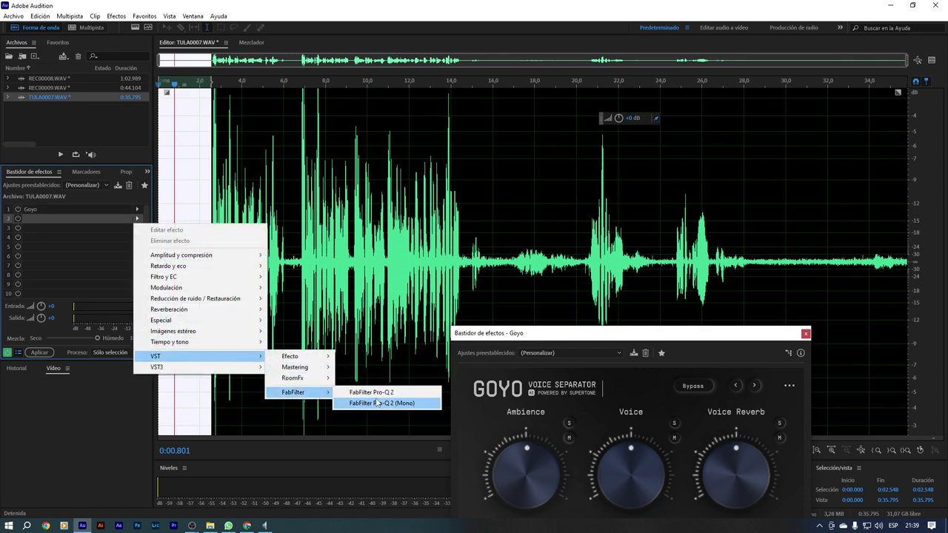
pyautogui.click(405, 404)
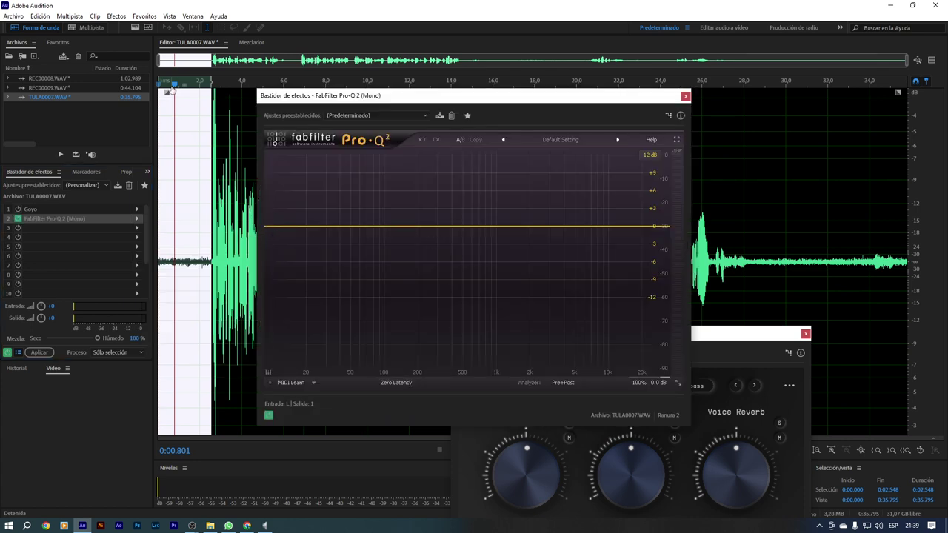
# Step: Play the opening noise and add a low-cut filter in Pro-Q 2 at 205.72 Hz
pyautogui.click(169, 87)
pyautogui.press('space')
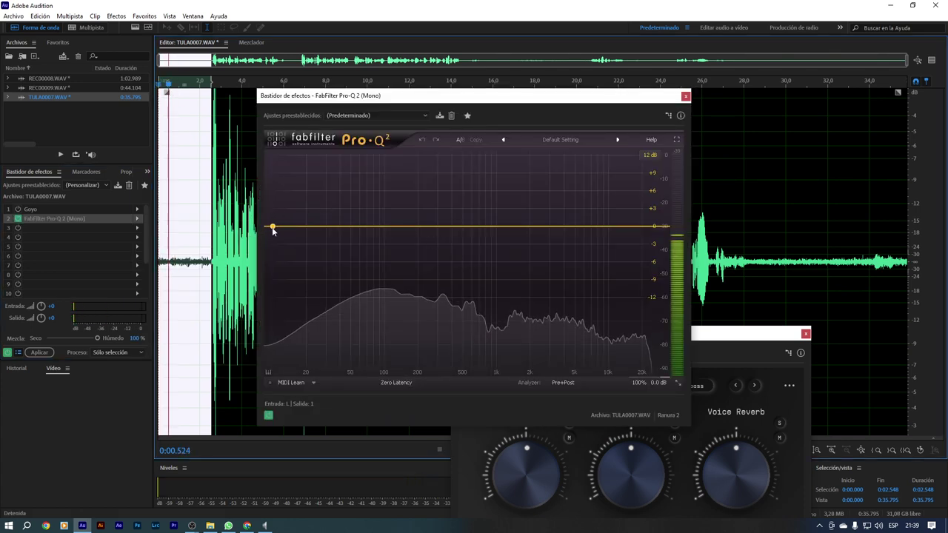
pyautogui.moveTo(273, 226); pyautogui.dragTo(386, 226)
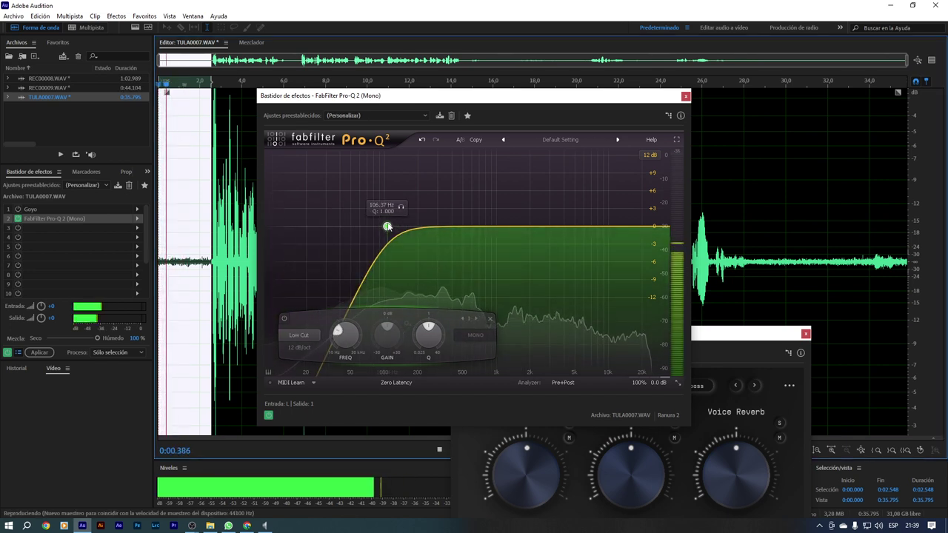
pyautogui.moveTo(387, 226); pyautogui.dragTo(420, 225)
pyautogui.press('space')
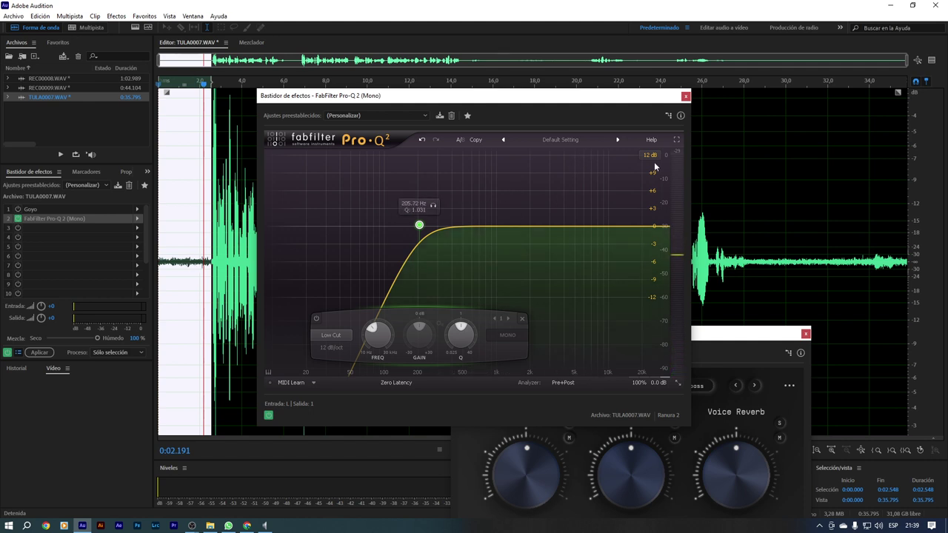
# Step: Close the Pro-Q 2 window, switch that equalizer off in the effects rack and turn Goyo back on
pyautogui.click(686, 96)
pyautogui.click(17, 218)
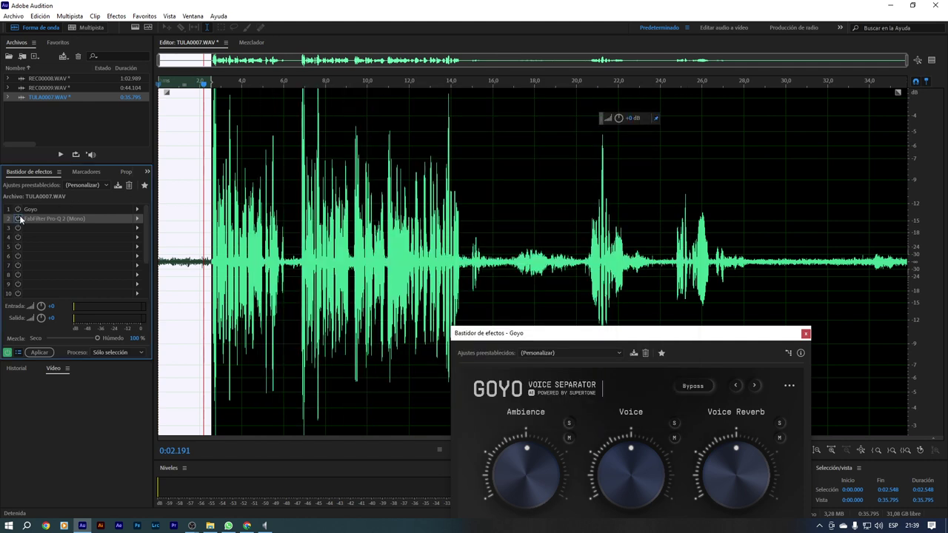
pyautogui.click(18, 209)
# Step: Reselect the opening noise from 0:00.000 to 0:02.265 and play it through Goyo
pyautogui.click(215, 268)
pyautogui.click(200, 268)
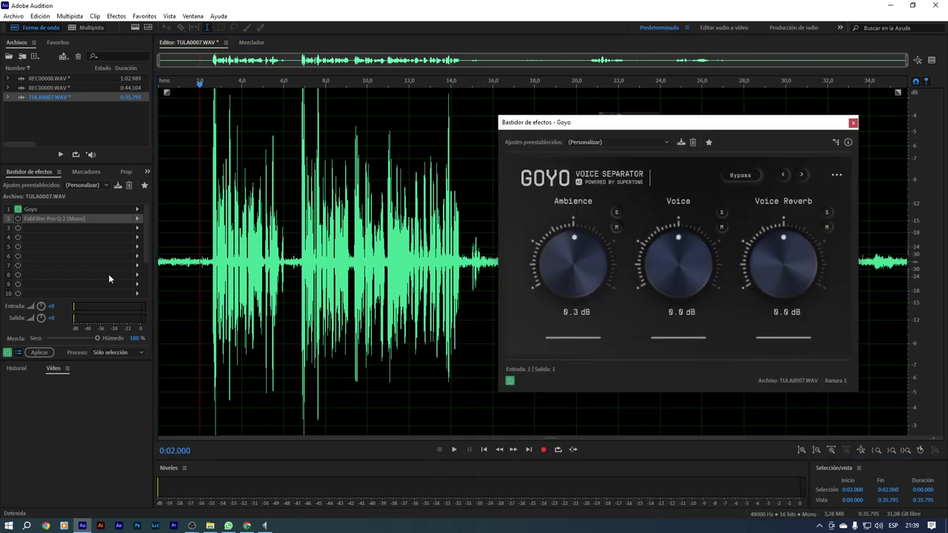
pyautogui.moveTo(205, 274); pyautogui.dragTo(158, 274)
pyautogui.press('space')
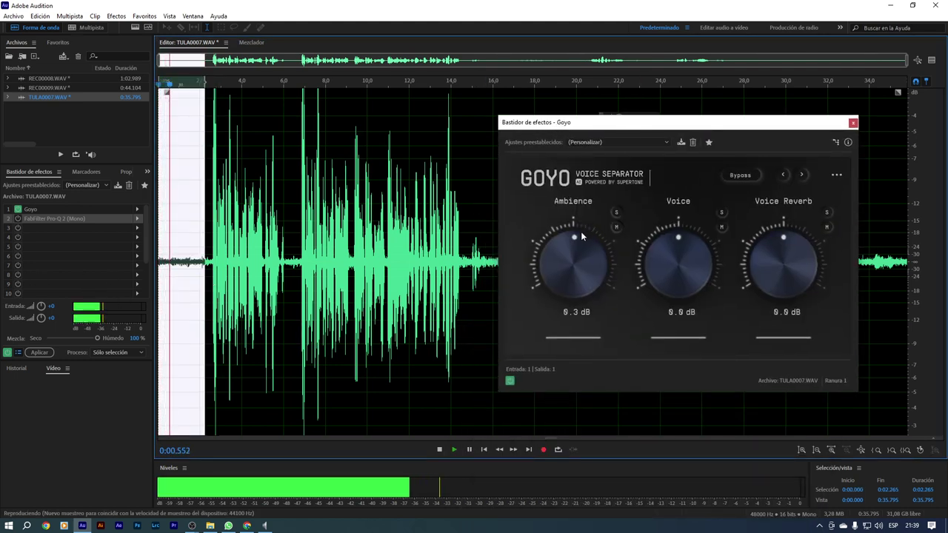
# Step: Lower Goyo's Ambience to -10.8 dB and apply the effects rack to the selection from 0:01.014 to 0:06.583
pyautogui.moveTo(581, 231); pyautogui.dragTo(573, 252)
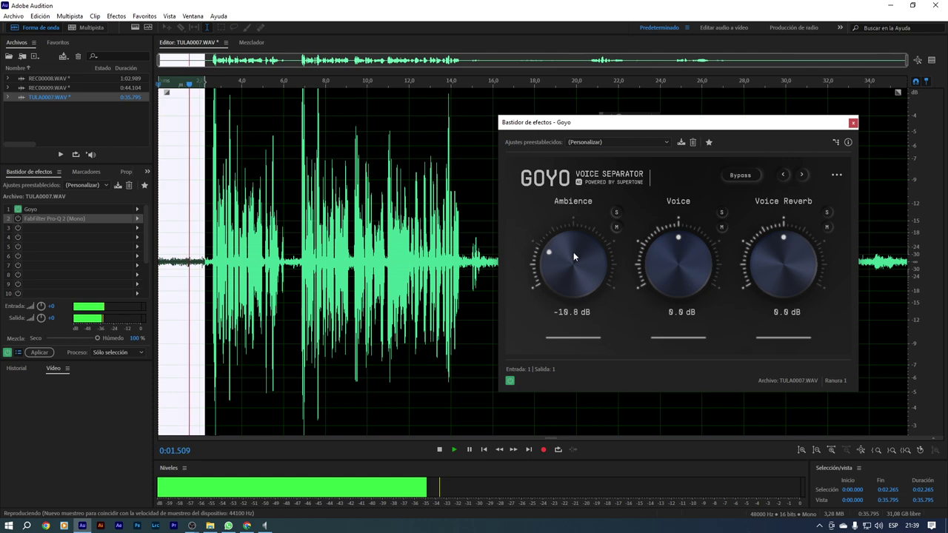
pyautogui.click(192, 268)
pyautogui.moveTo(179, 274); pyautogui.dragTo(296, 289)
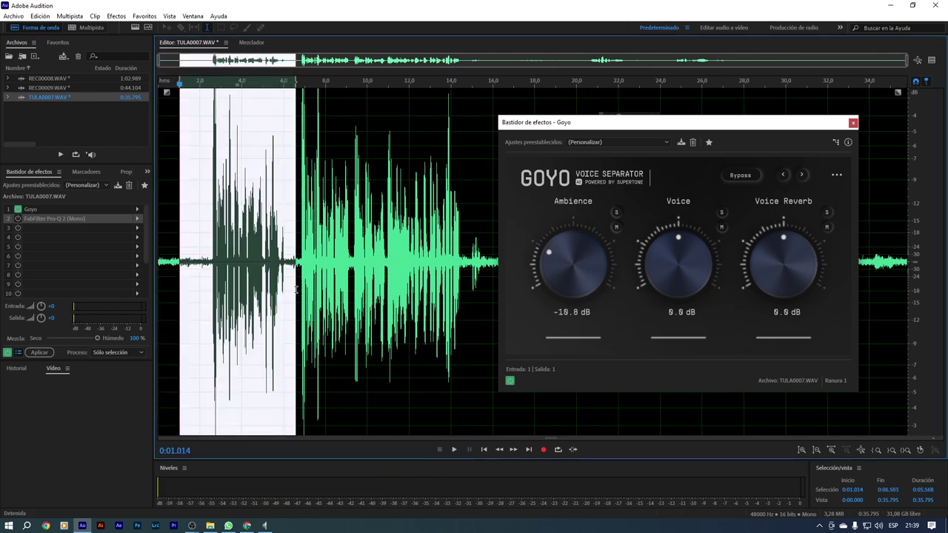
pyautogui.click(49, 352)
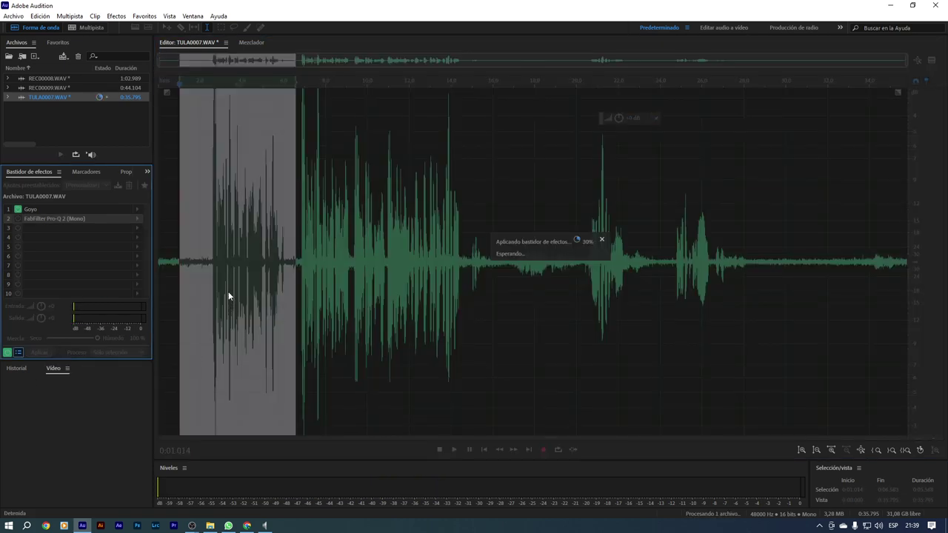
# Step: Inspect the processed waveform closely and play the cleaned passage from 0:02.286 to 0:03.448
pyautogui.scroll(5, 196, 285)
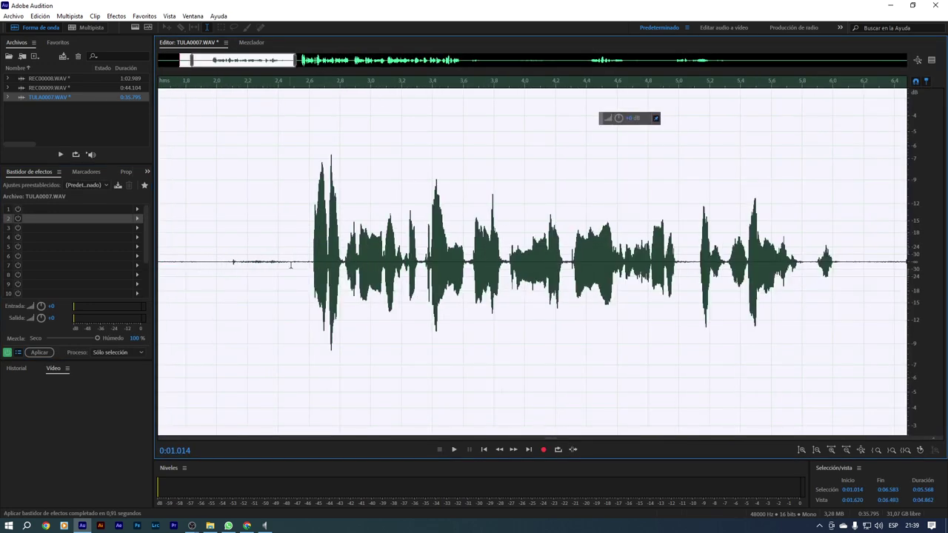
pyautogui.scroll(-4, 287, 282)
pyautogui.click(270, 273)
pyautogui.press('space')
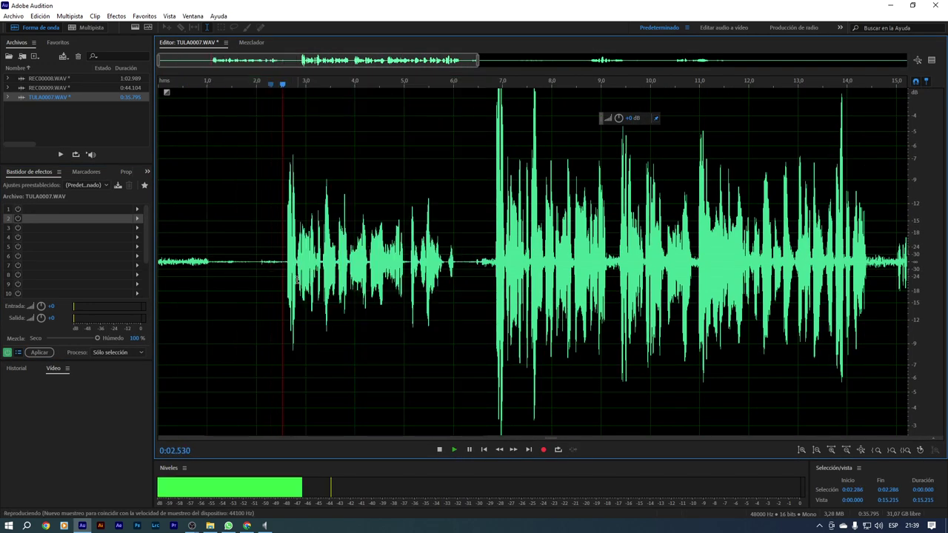
pyautogui.press('space')
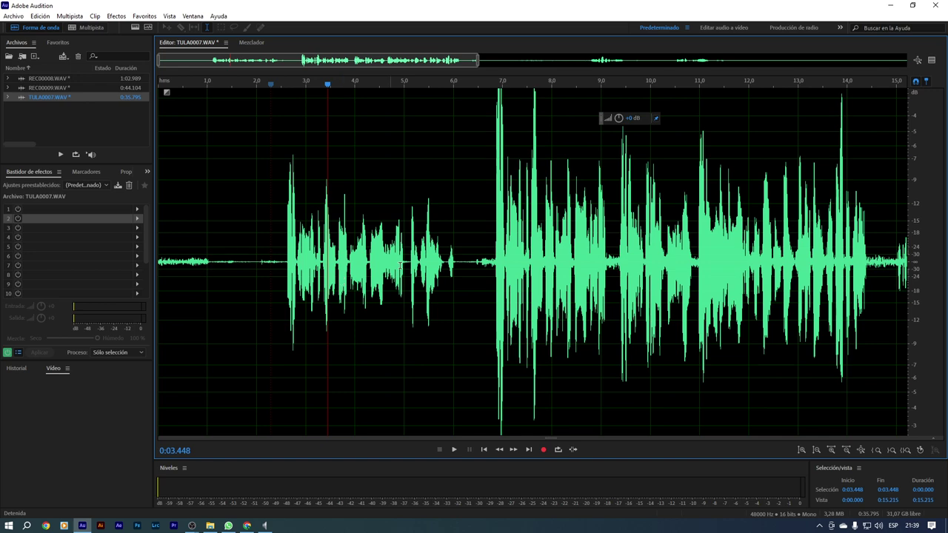
# Step: Undo the applied effects rack, compare the original waveform, and reapply Goyo to the same 0:01.014 to 0:06.583 selection
pyautogui.scroll(-3, 443, 294)
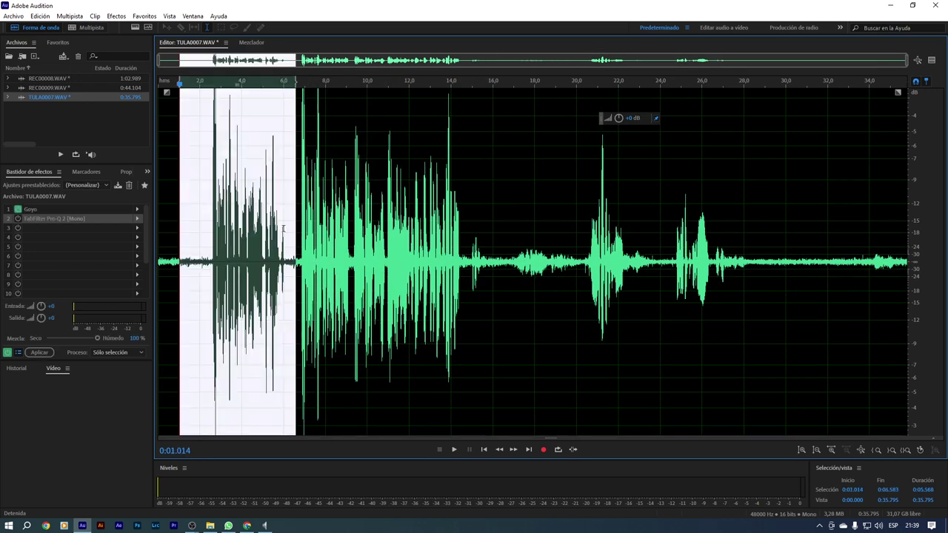
pyautogui.scroll(3, 220, 277)
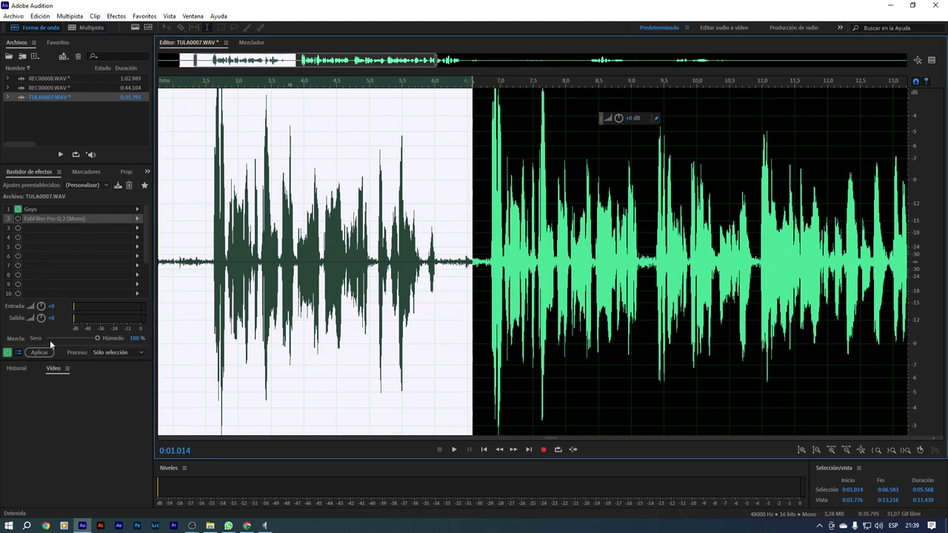
pyautogui.click(41, 352)
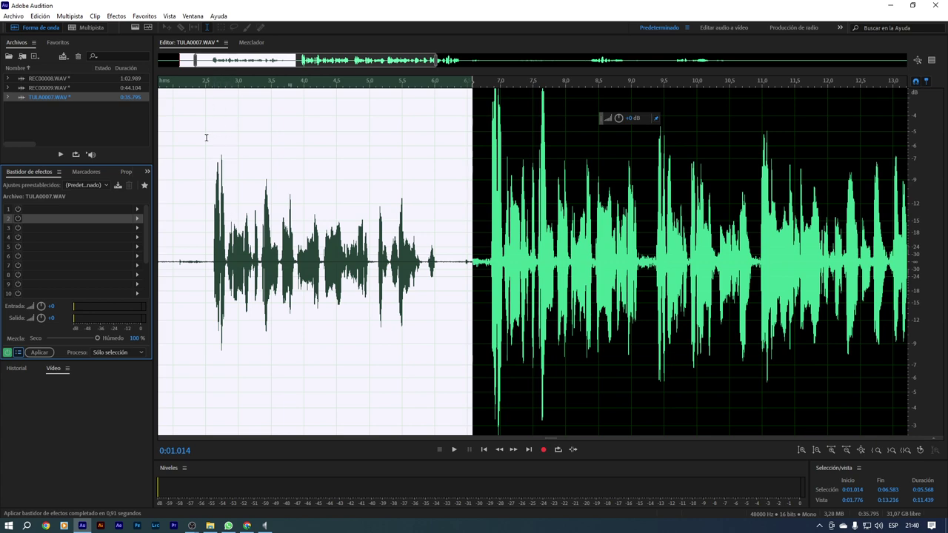
pyautogui.scroll(-3, 423, 238)
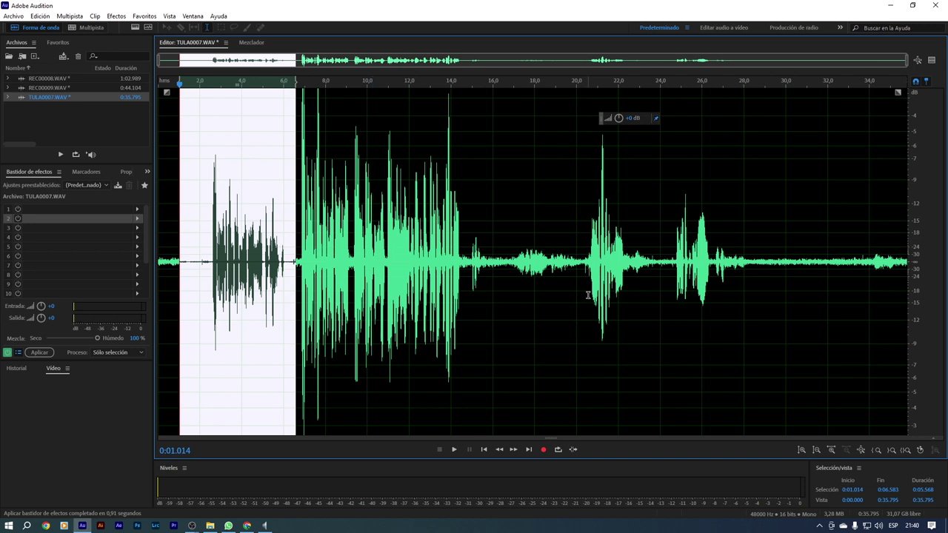
# Step: Clear the time selection and close Adobe Audition, discarding the changes in all open files
pyautogui.click(474, 316)
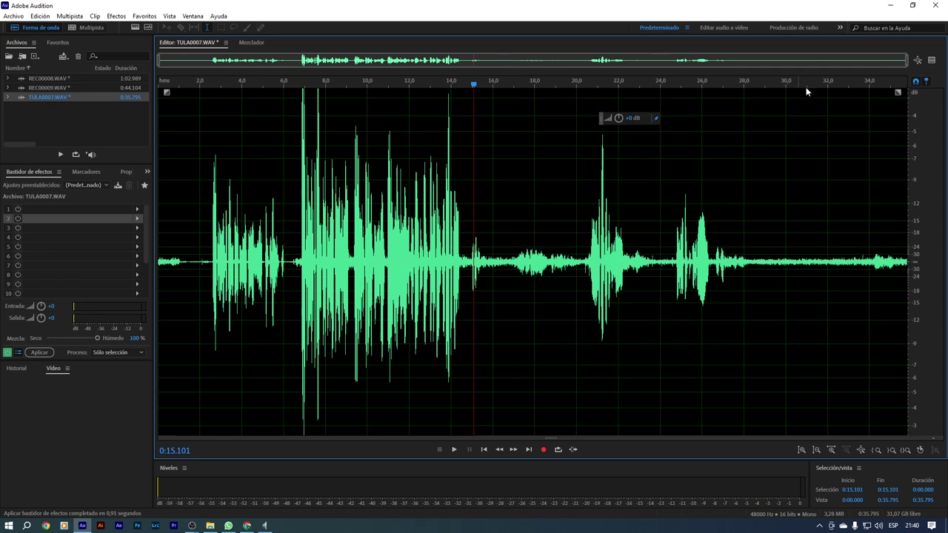
pyautogui.click(942, 6)
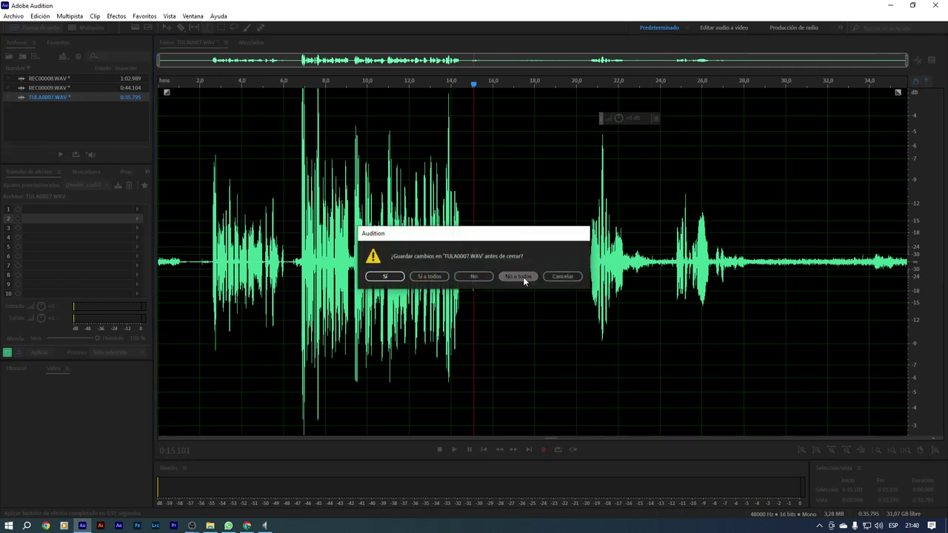
pyautogui.click(522, 278)
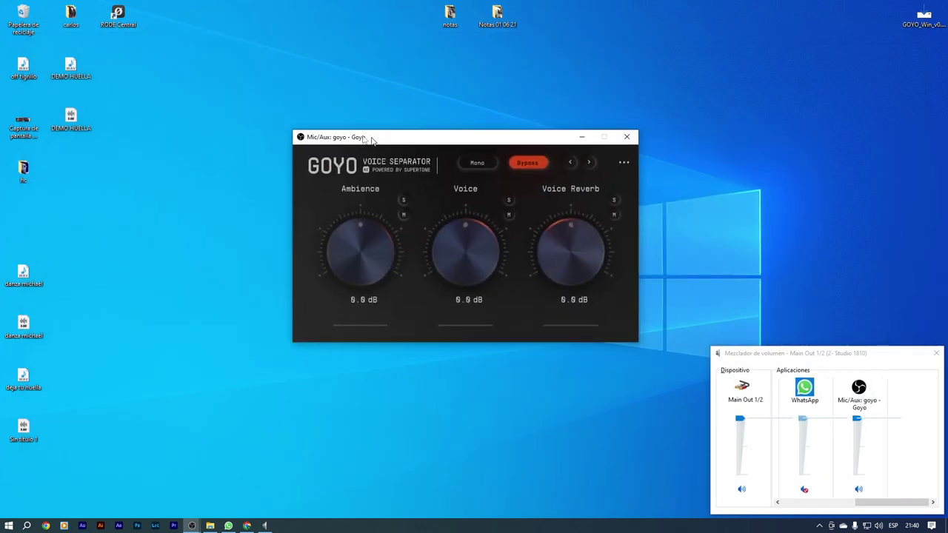
# Step: In OBS Studio's Mic/Aux Goyo window, turn off bypass, try Ambience at -inf dB and set it to -8.8 dB
pyautogui.click(450, 155)
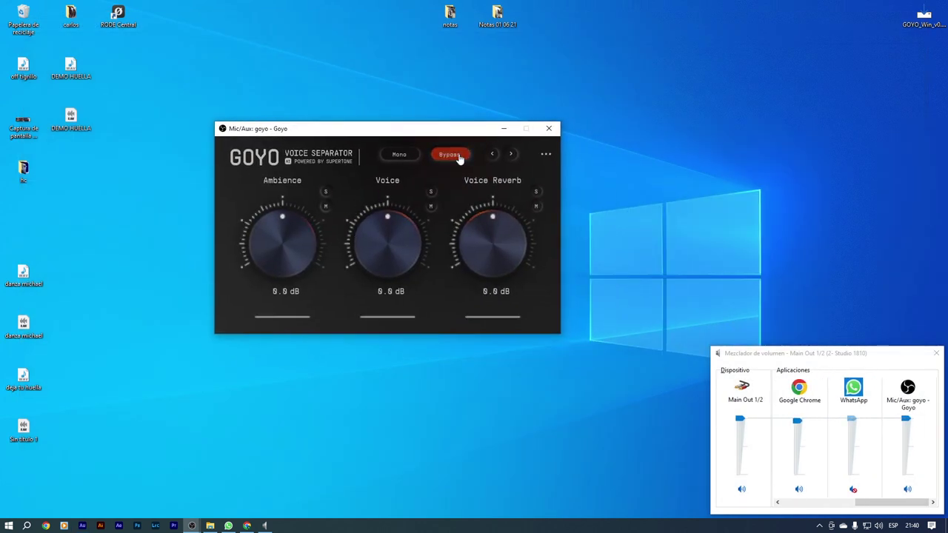
pyautogui.moveTo(282, 240); pyautogui.dragTo(246, 363)
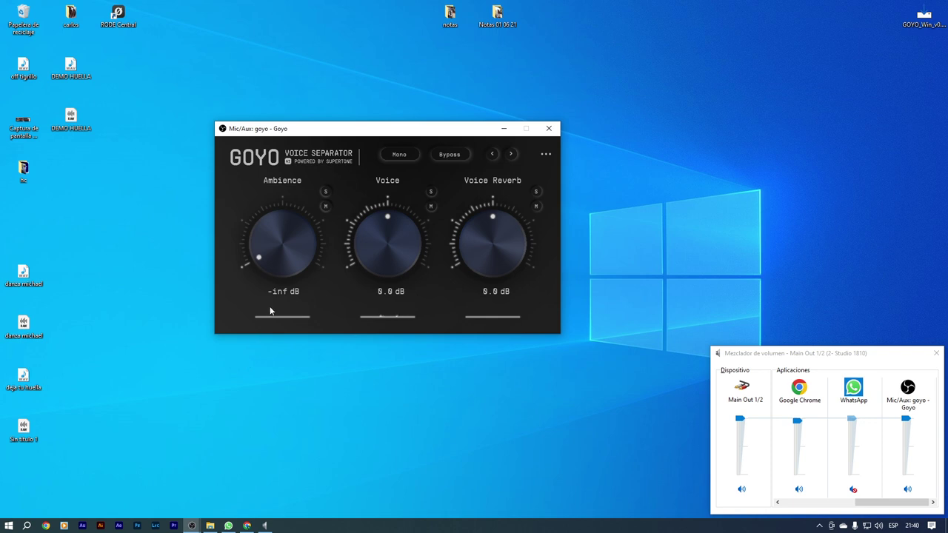
pyautogui.moveTo(259, 254); pyautogui.dragTo(269, 235)
# Step: Try Goyo's Voice at 12.0 dB, bring it back to 0.8 dB and set Voice Reverb to 0.7 dB
pyautogui.moveTo(394, 243); pyautogui.dragTo(385, 193)
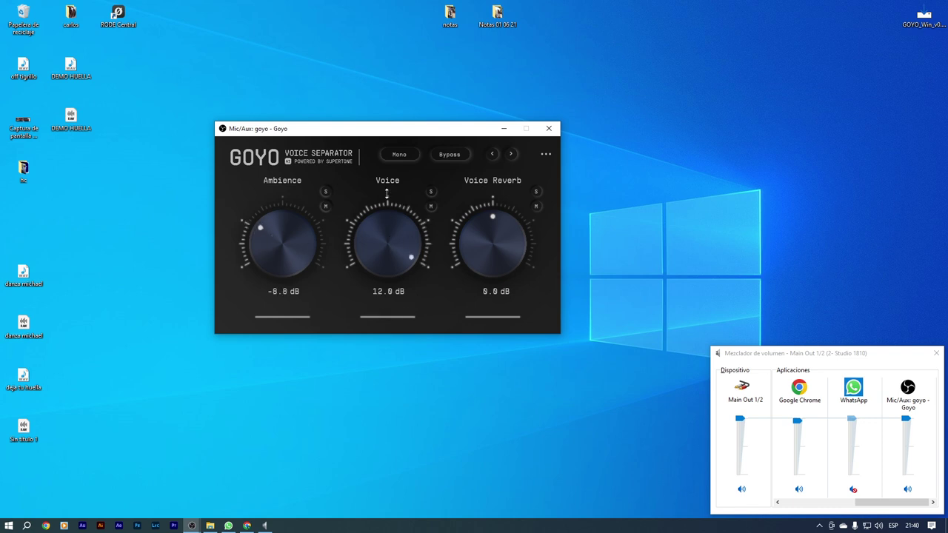
pyautogui.doubleClick(387, 227)
pyautogui.moveTo(518, 264)
pyautogui.mouseDown()
pyautogui.moveTo(500, 166)
pyautogui.moveTo(520, 314)
pyautogui.moveTo(520, 278)
pyautogui.mouseUp()
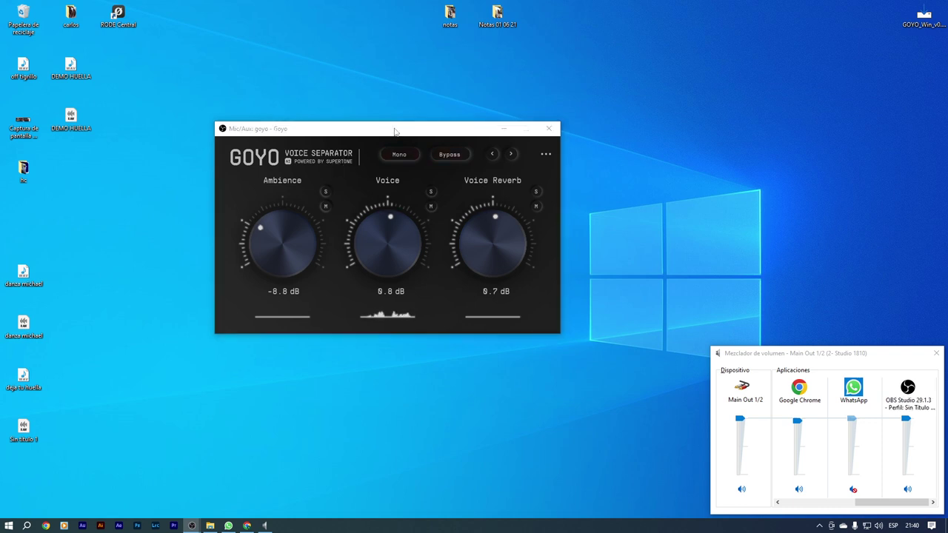
# Step: Move the Goyo window closer to the middle of the desktop and close the volume mixer
pyautogui.moveTo(394, 132); pyautogui.dragTo(417, 142)
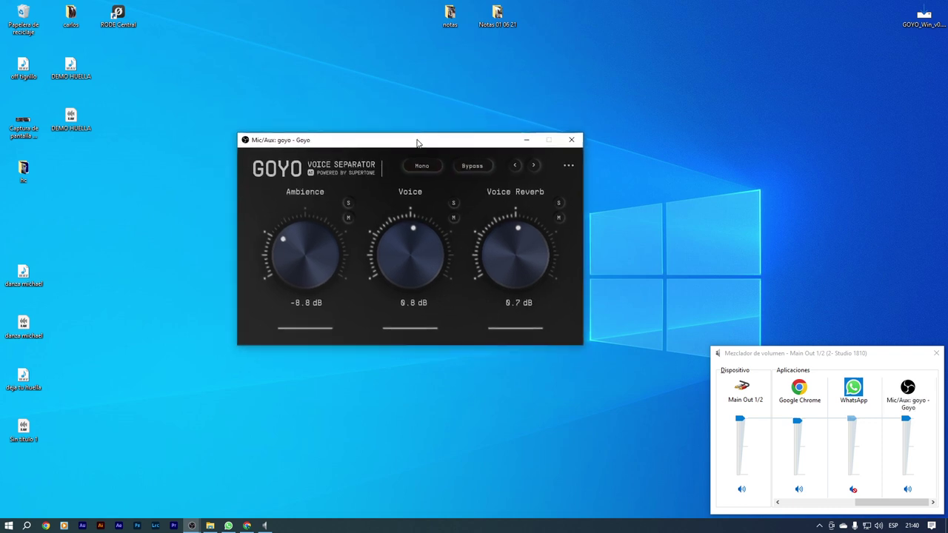
pyautogui.click(936, 354)
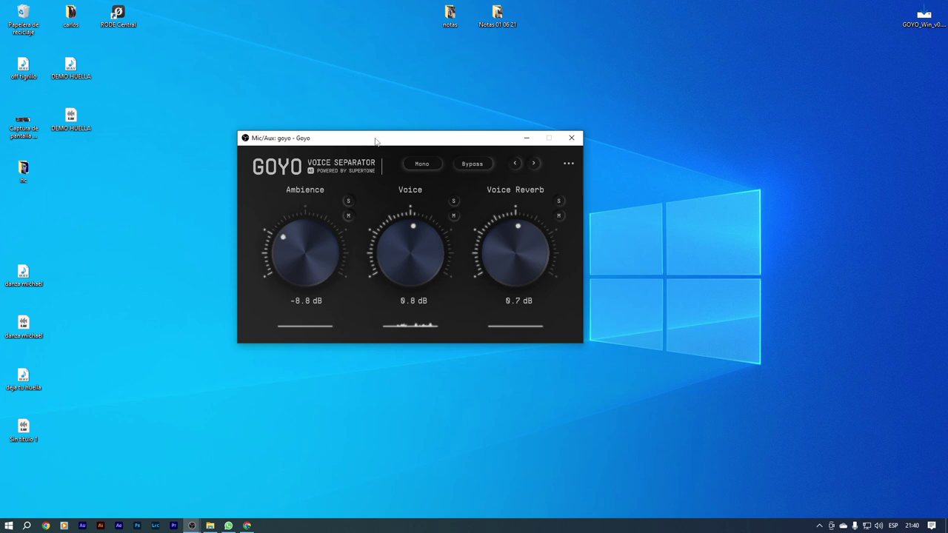